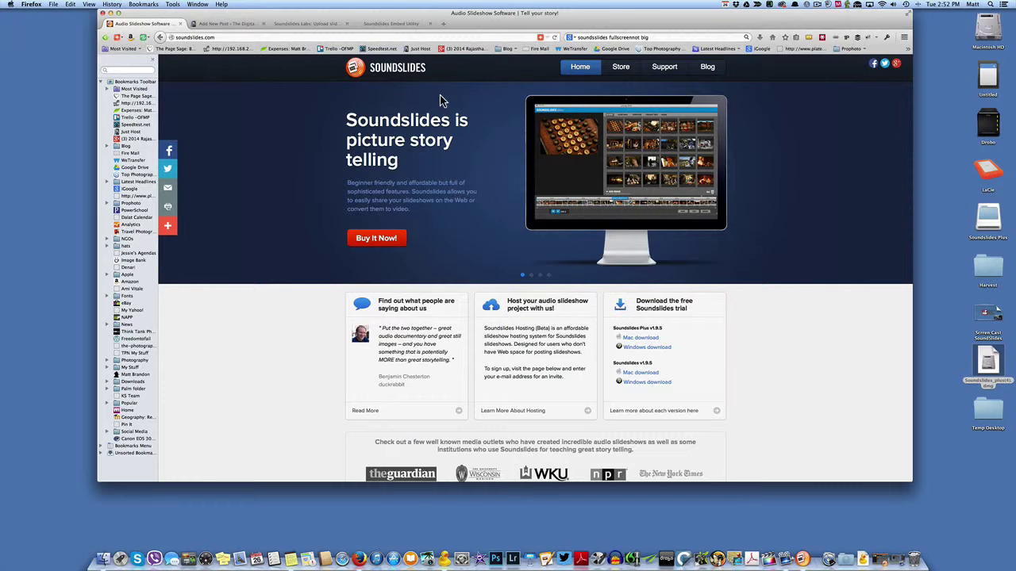
# - Pick the Mac download link for the free Soundslides trial in Firefox
pyautogui.click(691, 338)
# - Launch Soundslides Plus from the 1543 folder on its disk image, confirming Open
pyautogui.doubleClick(248, 11)
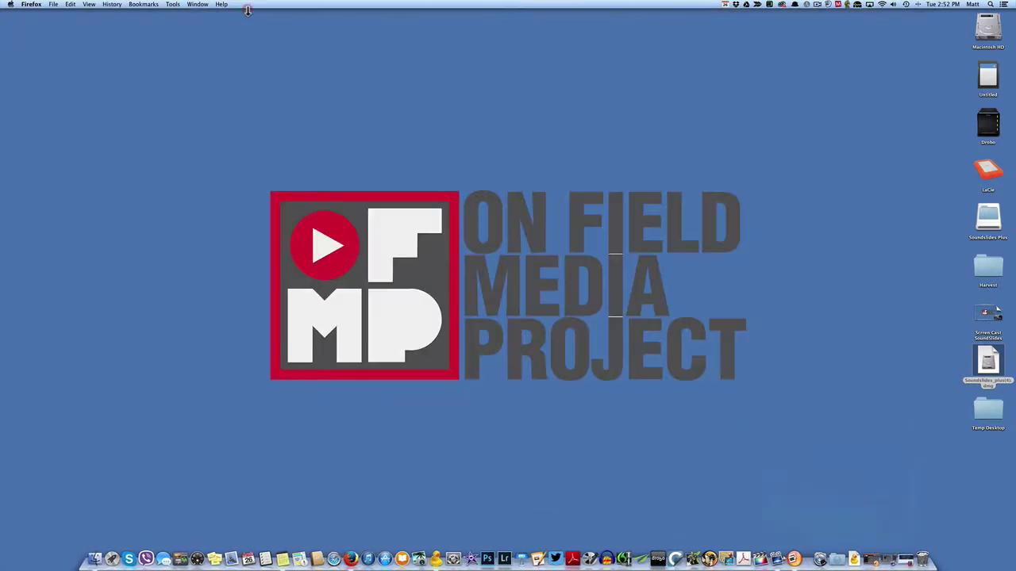
pyautogui.doubleClick(989, 222)
pyautogui.click(677, 301)
pyautogui.doubleClick(677, 302)
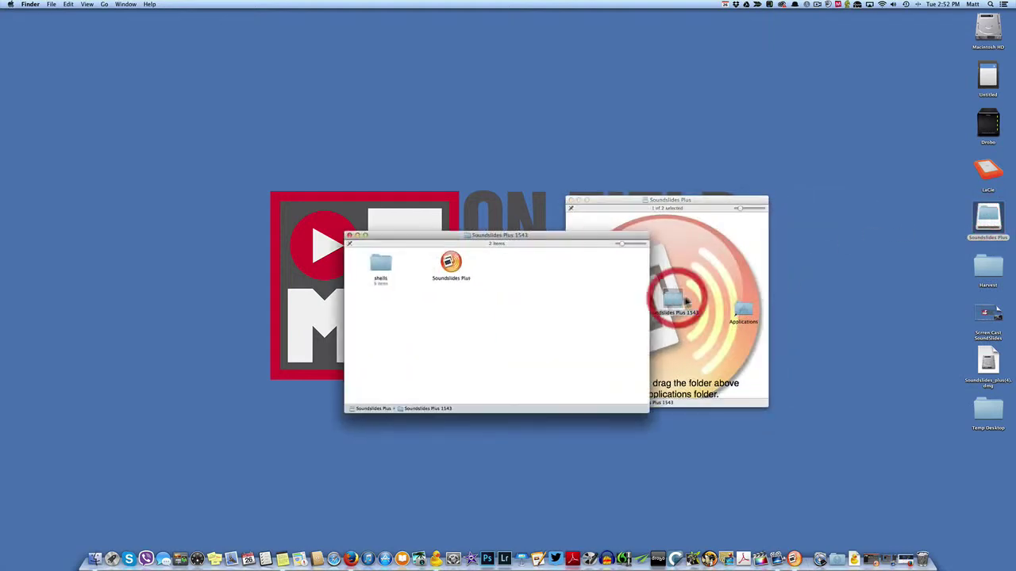
pyautogui.doubleClick(452, 264)
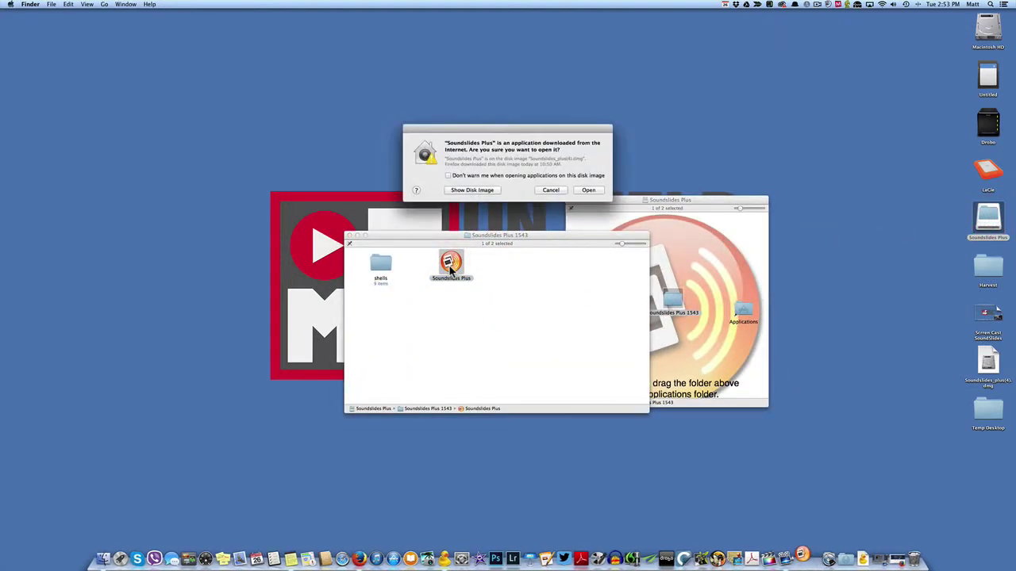
pyautogui.click(596, 190)
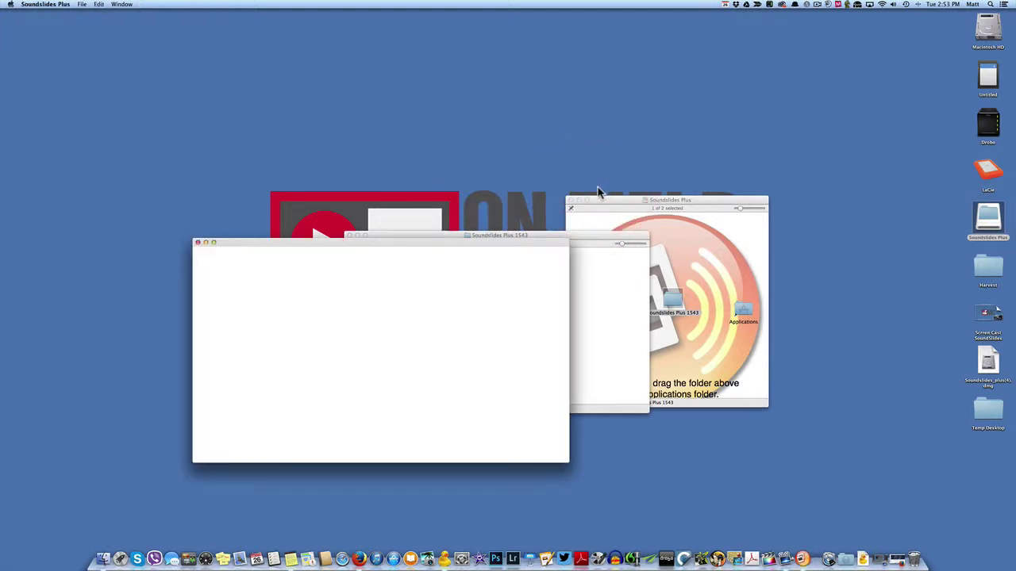
# - Close the Finder folder and disk windows, then enlarge and reposition the Soundslides start window
pyautogui.moveTo(476, 244); pyautogui.dragTo(560, 84)
pyautogui.click(595, 358)
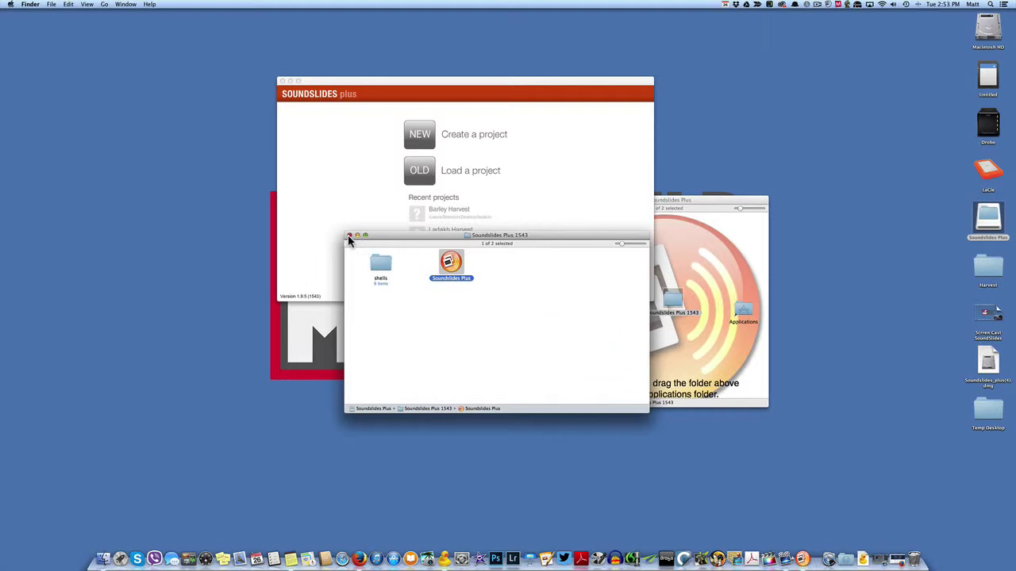
pyautogui.click(348, 240)
pyautogui.click(633, 201)
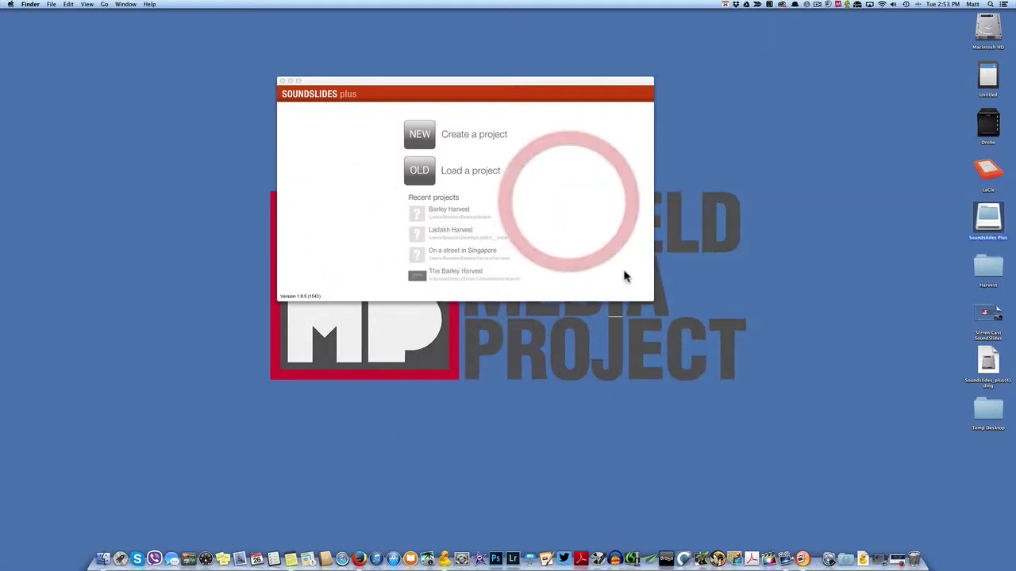
pyautogui.click(625, 277)
pyautogui.moveTo(653, 301); pyautogui.dragTo(896, 494)
pyautogui.moveTo(608, 83); pyautogui.dragTo(498, 67)
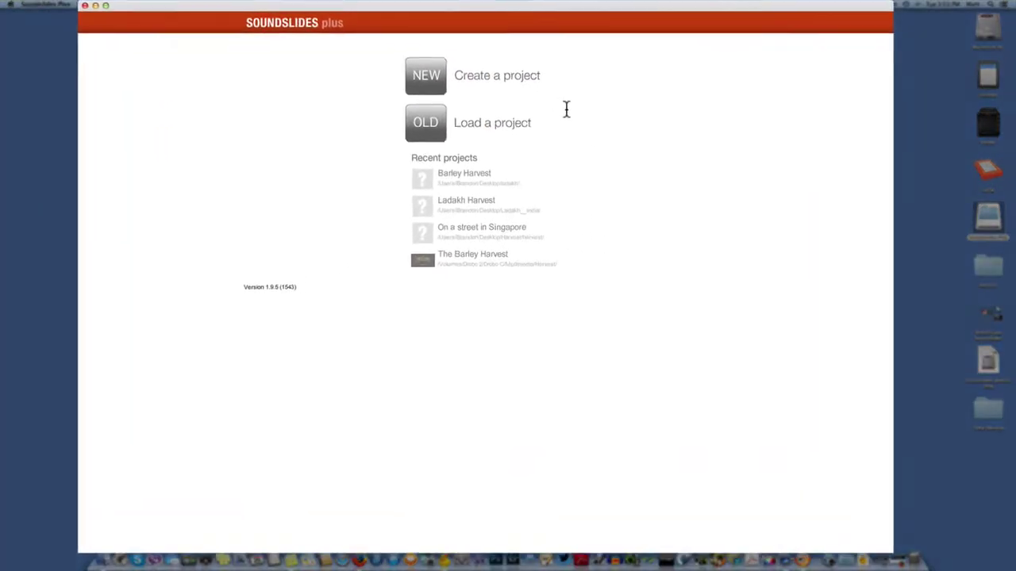
# - Start a NEW project, name it ladakh, and save it to the Desktop
pyautogui.click(434, 88)
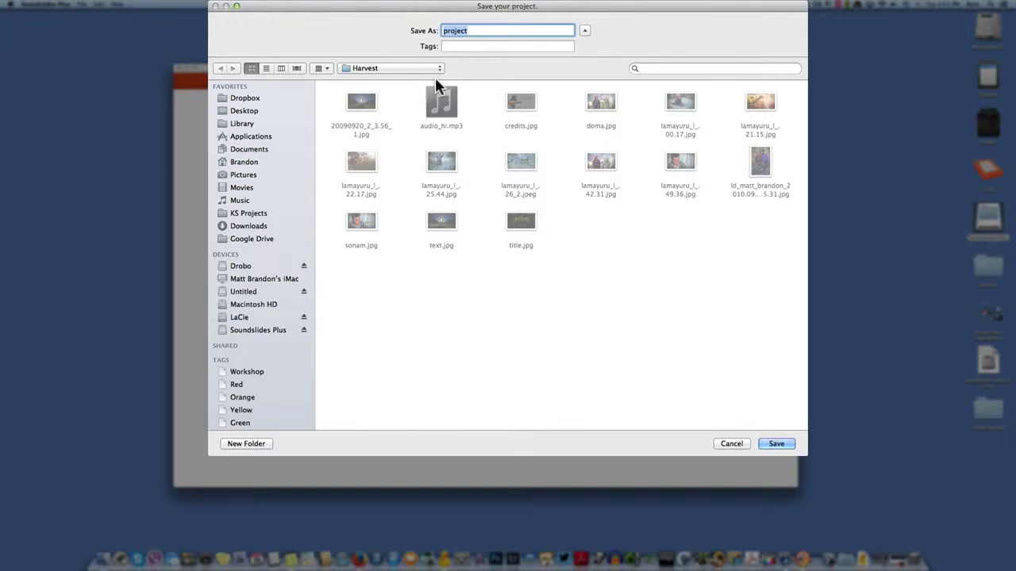
pyautogui.press('BackSpace')
pyautogui.write('ladakh')
pyautogui.click(374, 69)
pyautogui.click(379, 112)
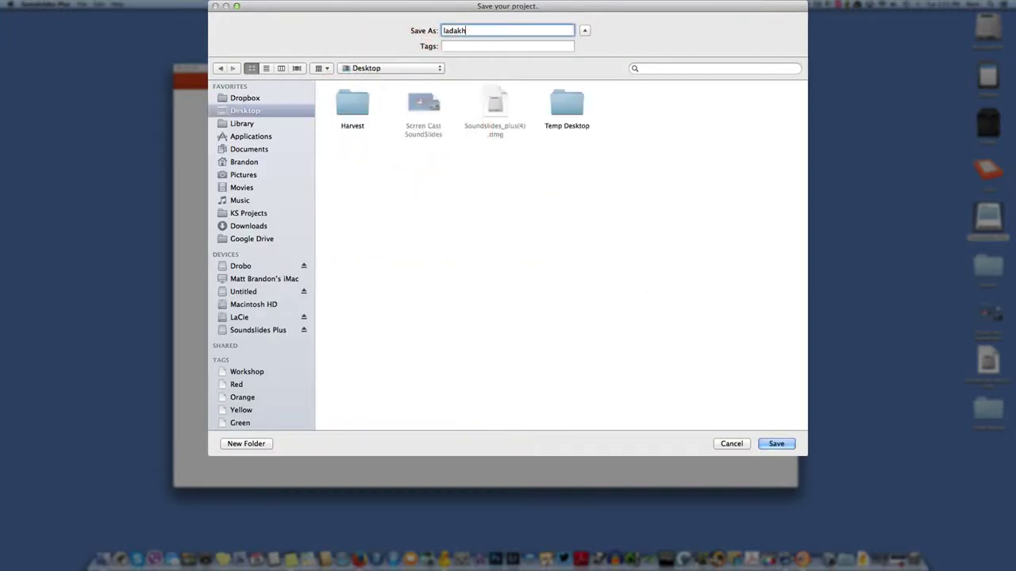
pyautogui.click(789, 445)
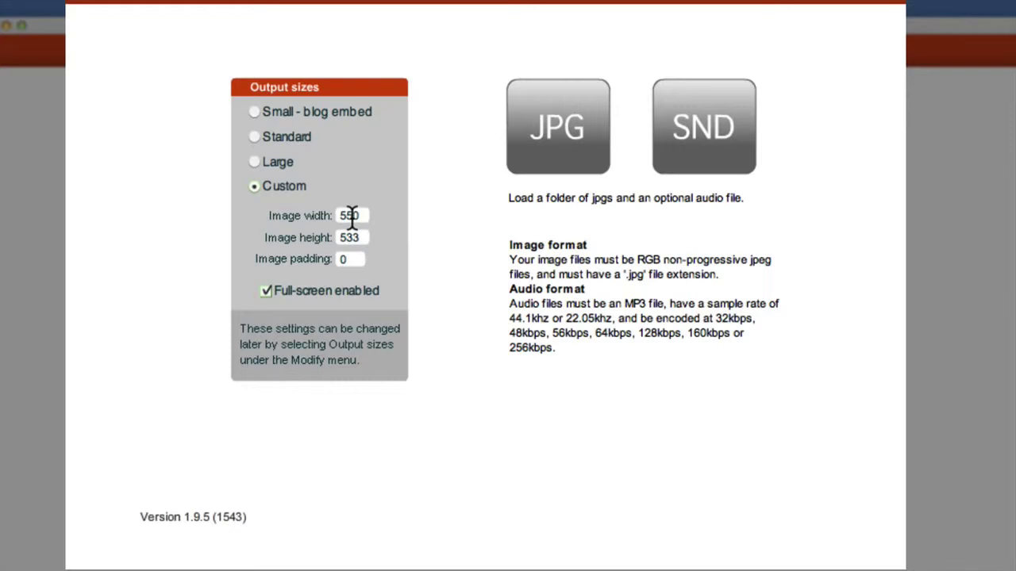
# - Change the custom image width from 550 to 700 and height from 533 to 394
pyautogui.doubleClick(352, 216)
pyautogui.write('700')
pyautogui.doubleClick(359, 237)
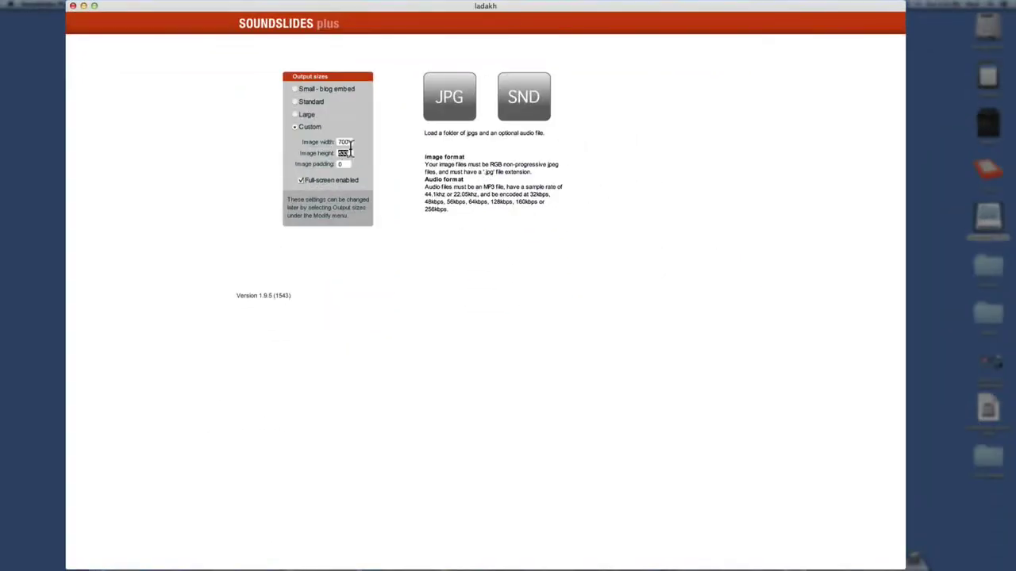
pyautogui.write('394')
pyautogui.moveTo(452, 11)
pyautogui.mouseDown()
pyautogui.moveTo(436, 9)
pyautogui.moveTo(463, 12)
pyautogui.mouseUp()
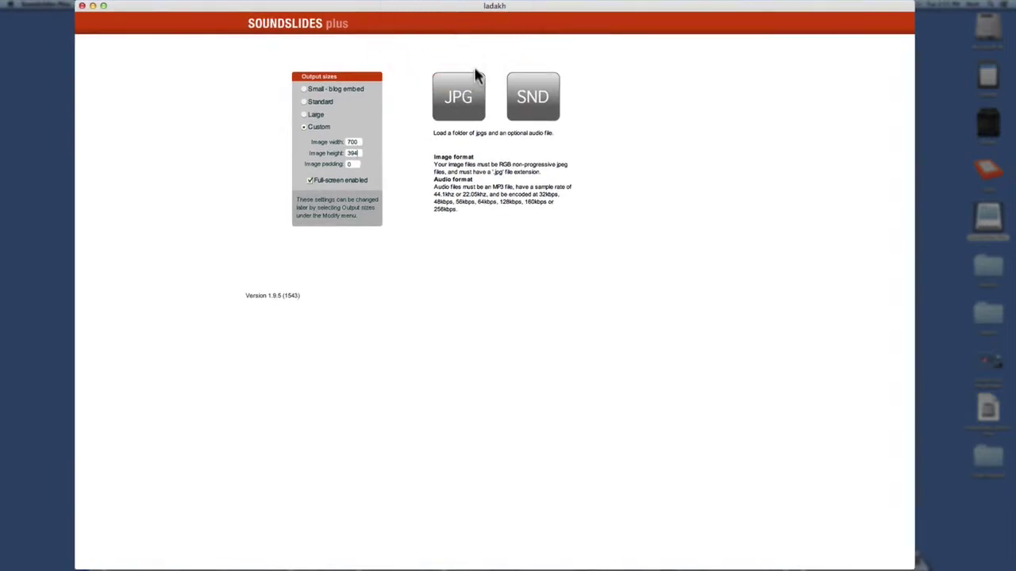
pyautogui.click(482, 96)
# - Load the JPG slides from the Harvest folder on the Desktop
pyautogui.click(460, 107)
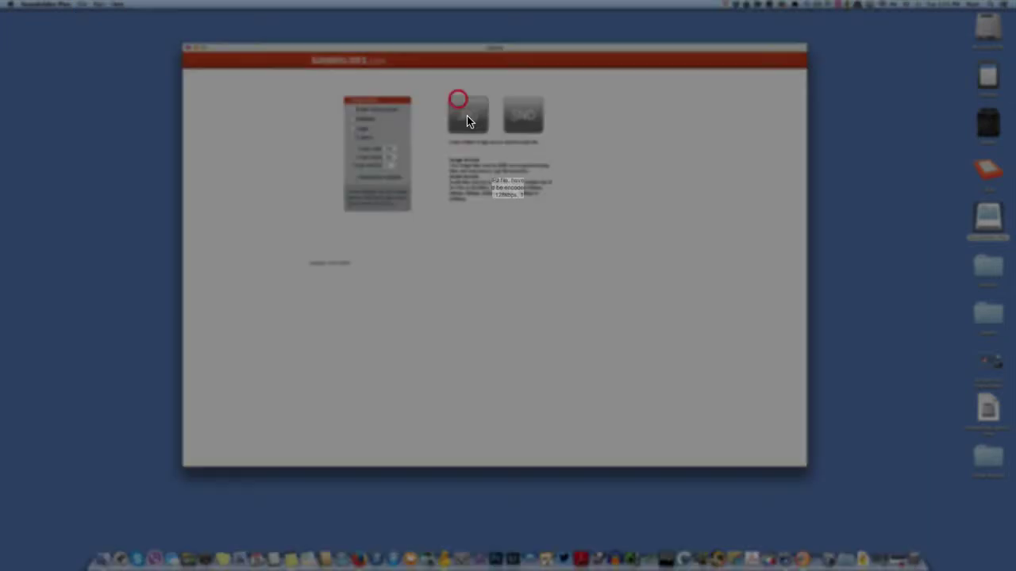
pyautogui.click(475, 92)
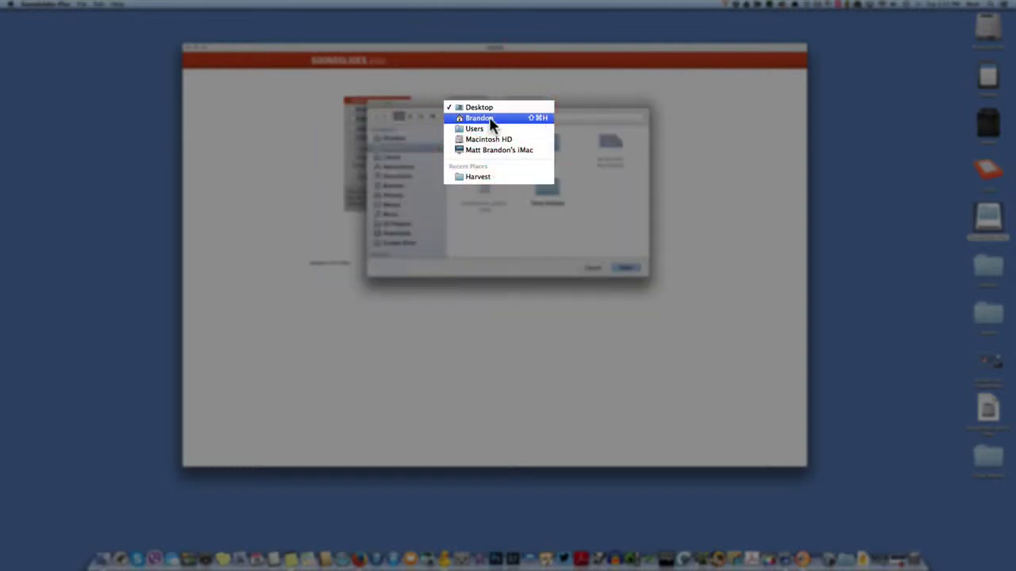
pyautogui.click(589, 166)
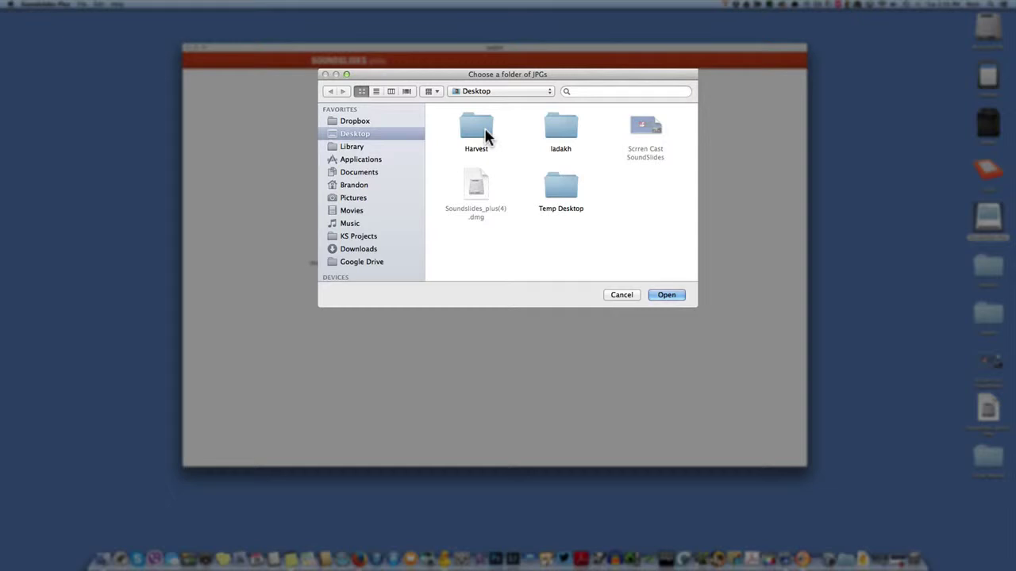
pyautogui.doubleClick(485, 133)
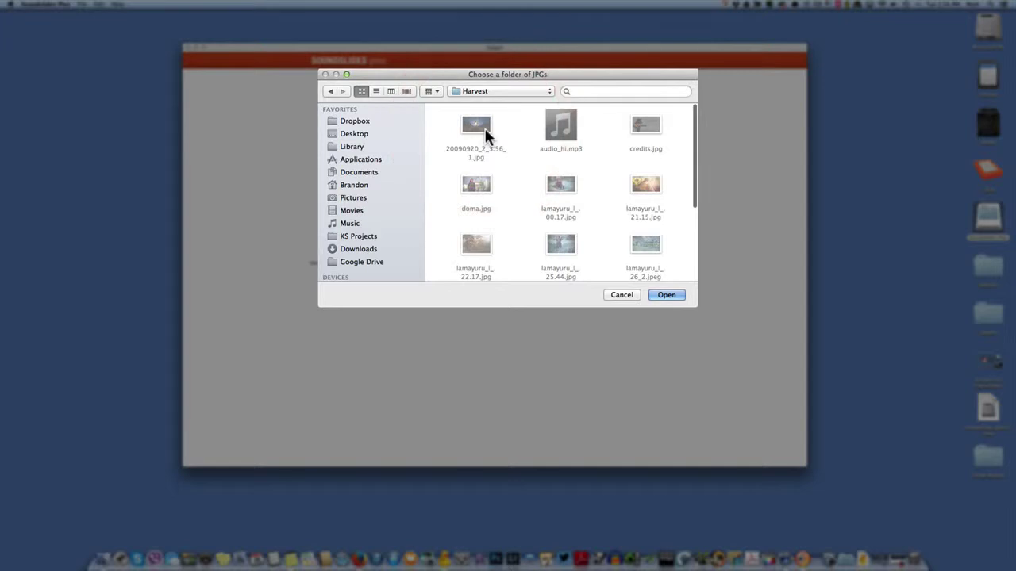
pyautogui.click(673, 295)
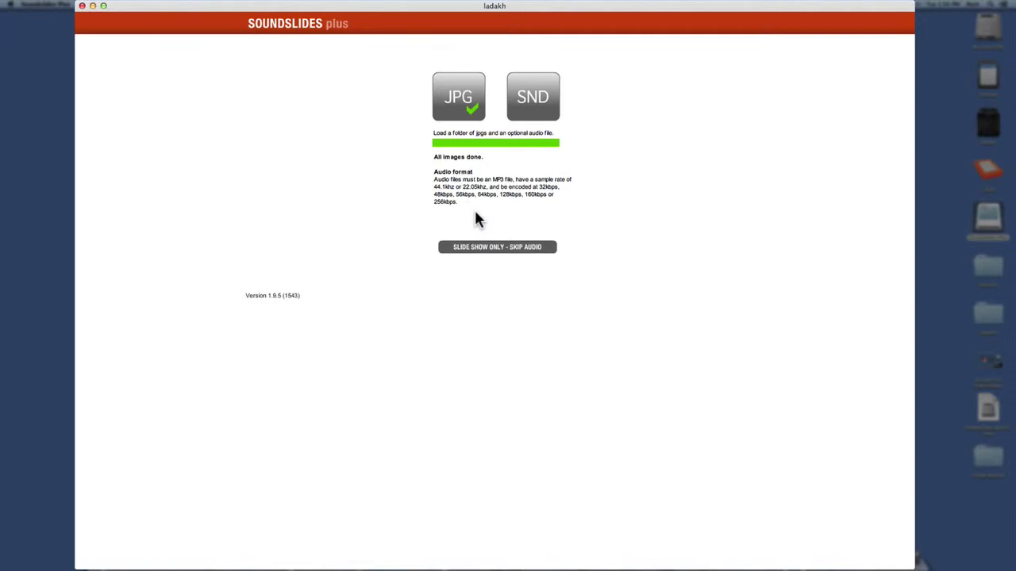
# - Import audio_hi.mp3 as the soundtrack
pyautogui.click(540, 117)
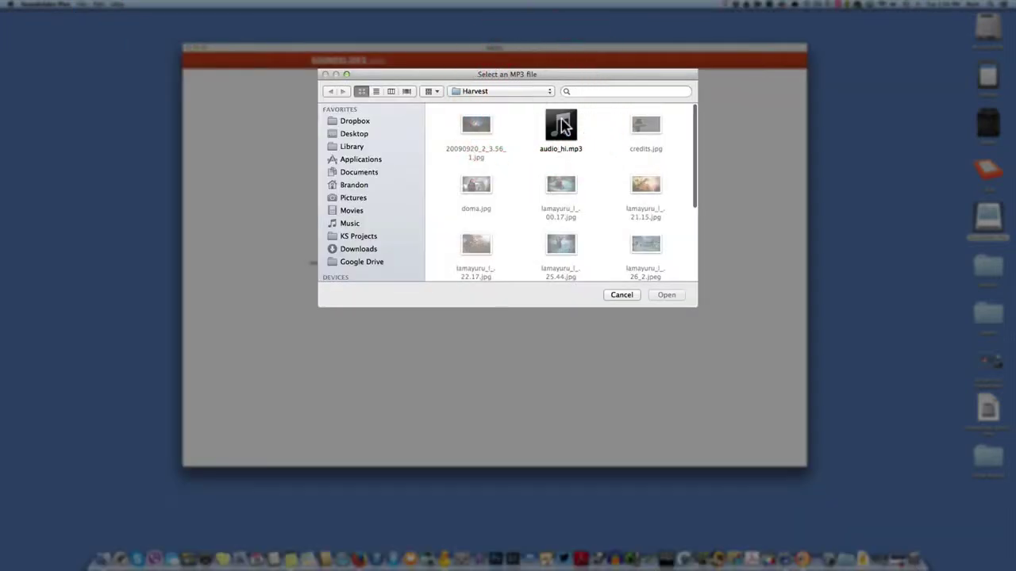
pyautogui.click(564, 127)
pyautogui.click(669, 297)
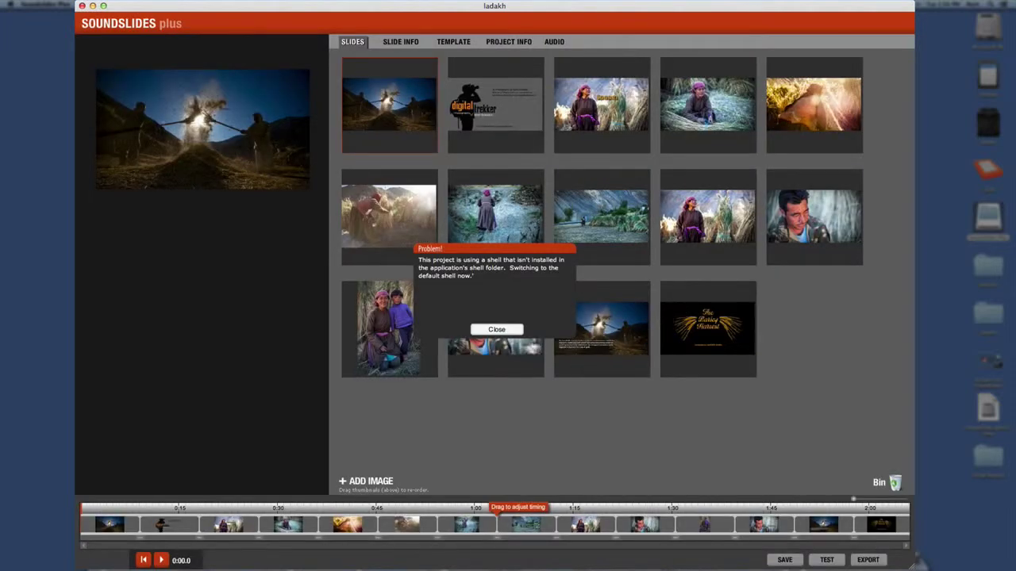
# - Close the 'Problem!' missing-shell warning and shift the project window slightly left
pyautogui.click(498, 330)
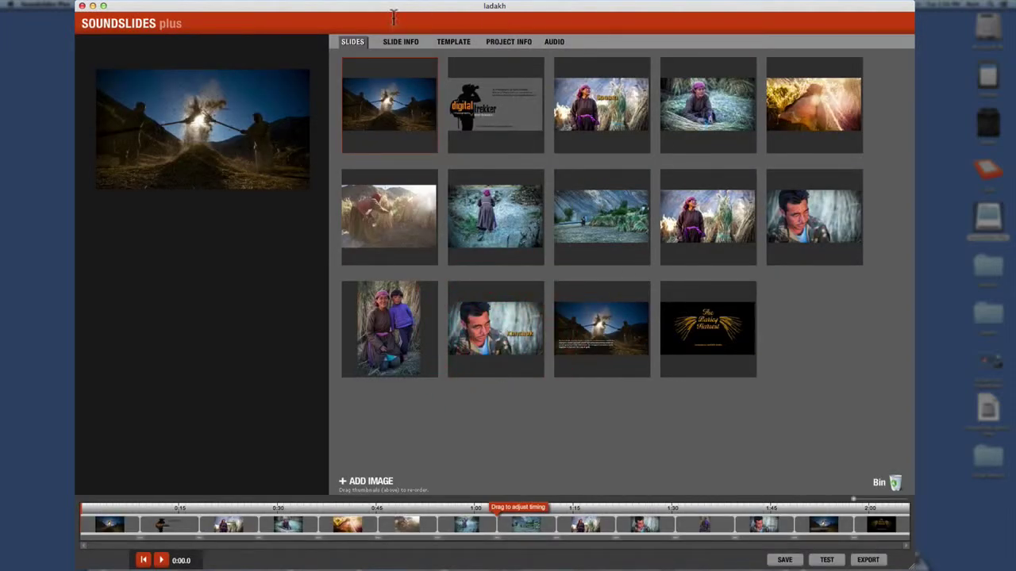
pyautogui.moveTo(398, 11); pyautogui.dragTo(379, 15)
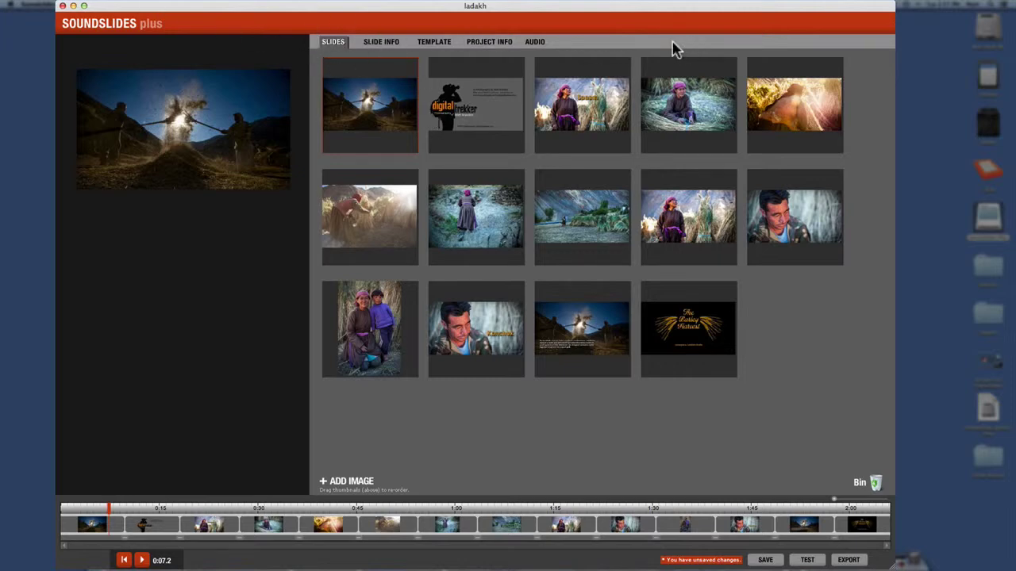
# - Move the digital trekker slide last, The Barley Harvest title first, and the captioned threshing slide second
pyautogui.click(334, 47)
pyautogui.moveTo(386, 127); pyautogui.dragTo(487, 131)
pyautogui.moveTo(374, 127); pyautogui.dragTo(695, 345)
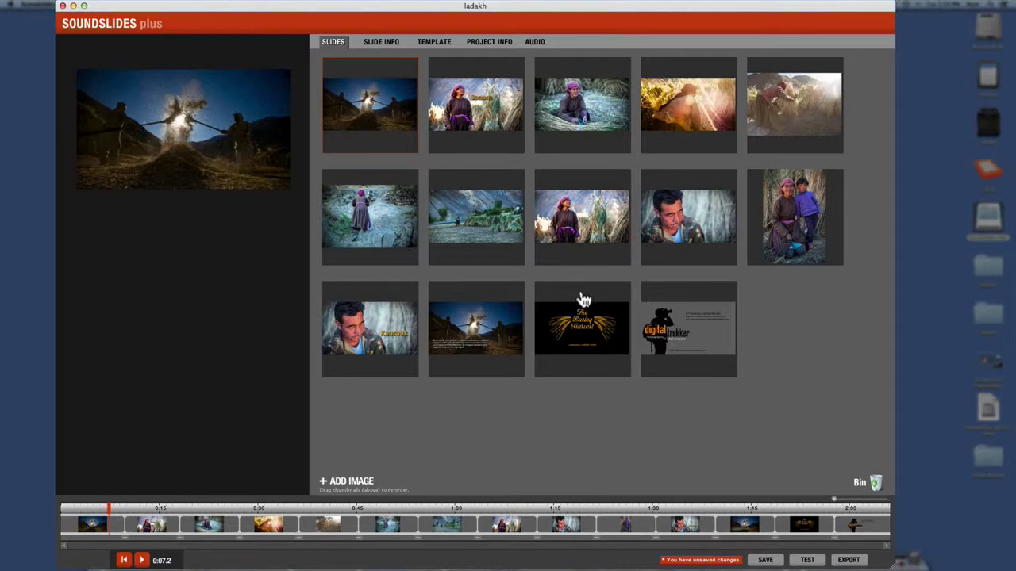
pyautogui.click(581, 324)
pyautogui.moveTo(581, 324); pyautogui.dragTo(370, 113)
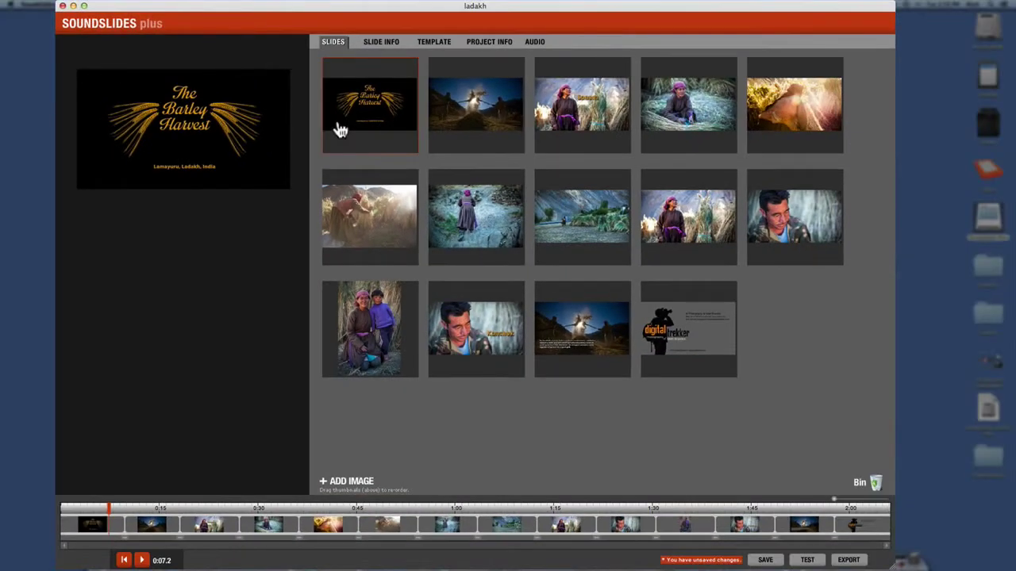
pyautogui.moveTo(587, 342); pyautogui.dragTo(484, 111)
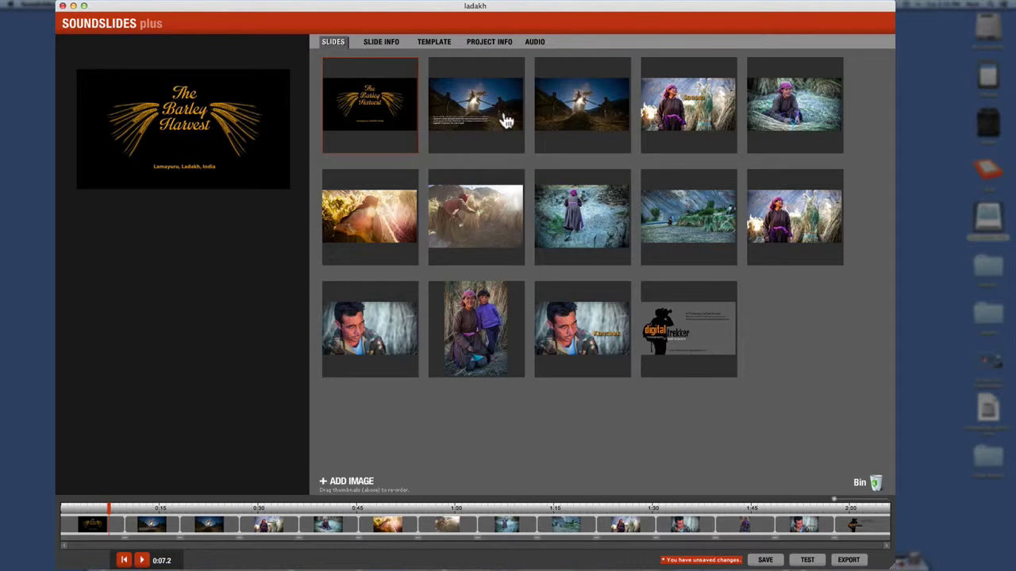
# - Move the playhead to 0:15.7 to preview the captioned second slide
pyautogui.click(163, 510)
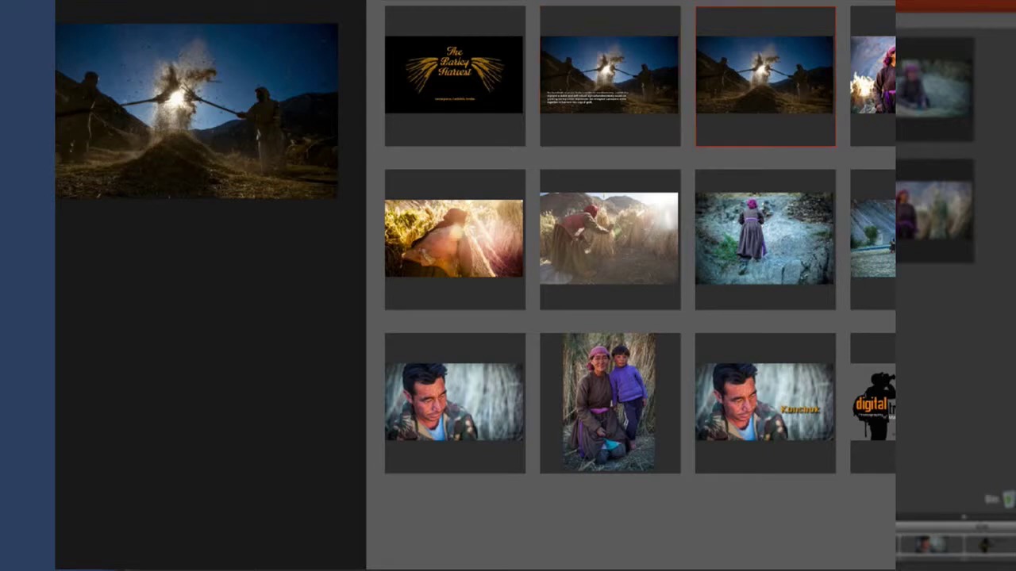
# - Preview slide 2's caption during playback, then pause at 0:22.7 on the third slide
pyautogui.click(610, 76)
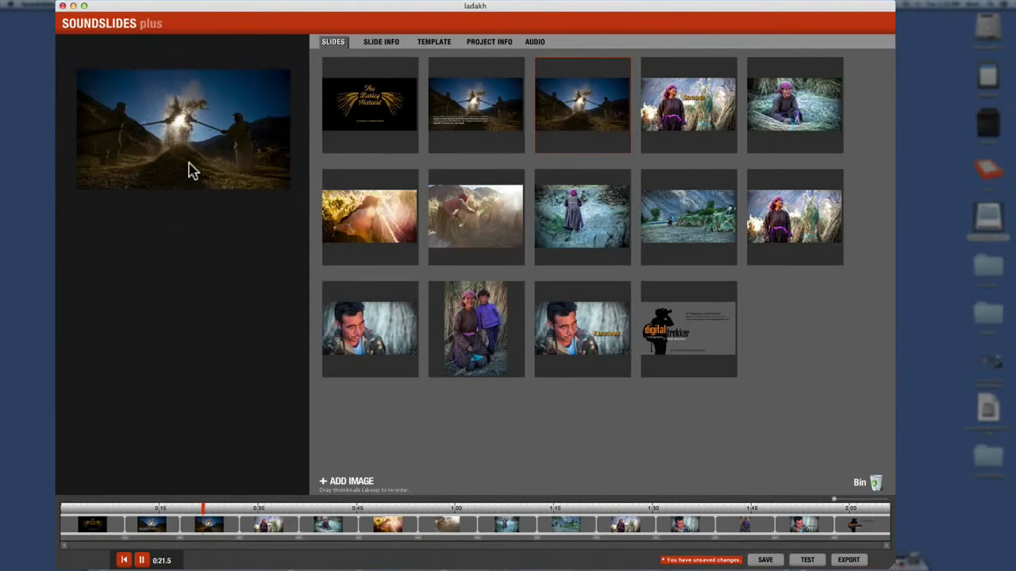
pyautogui.click(141, 560)
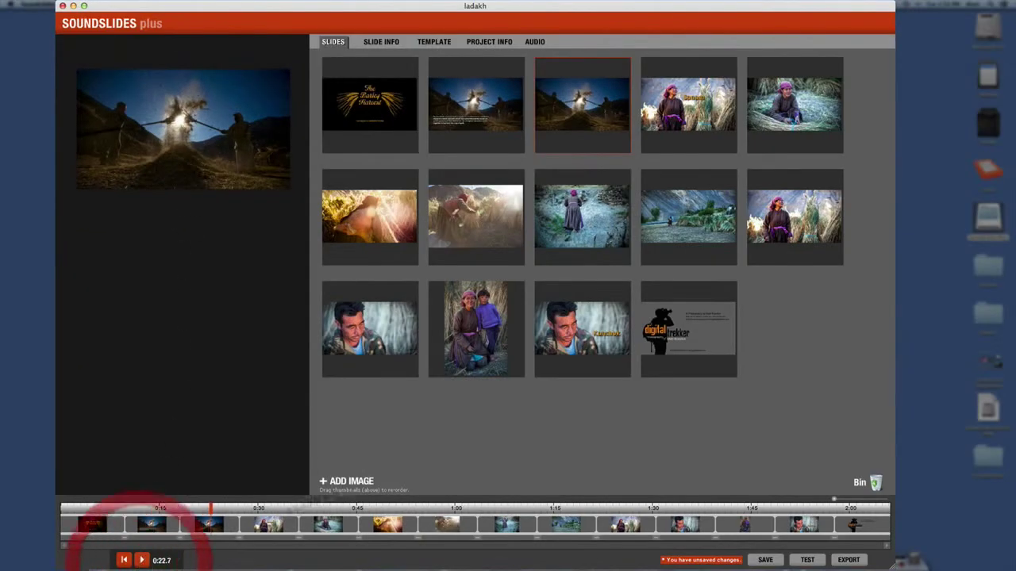
# - Place the plain Sonam portrait directly after her captioned name slide
pyautogui.doubleClick(700, 103)
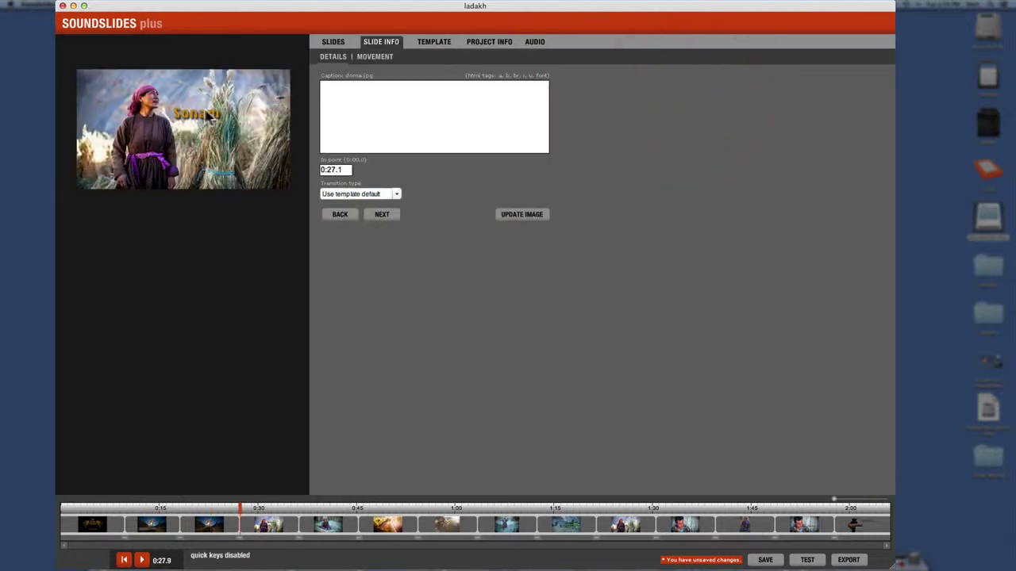
pyautogui.click(332, 41)
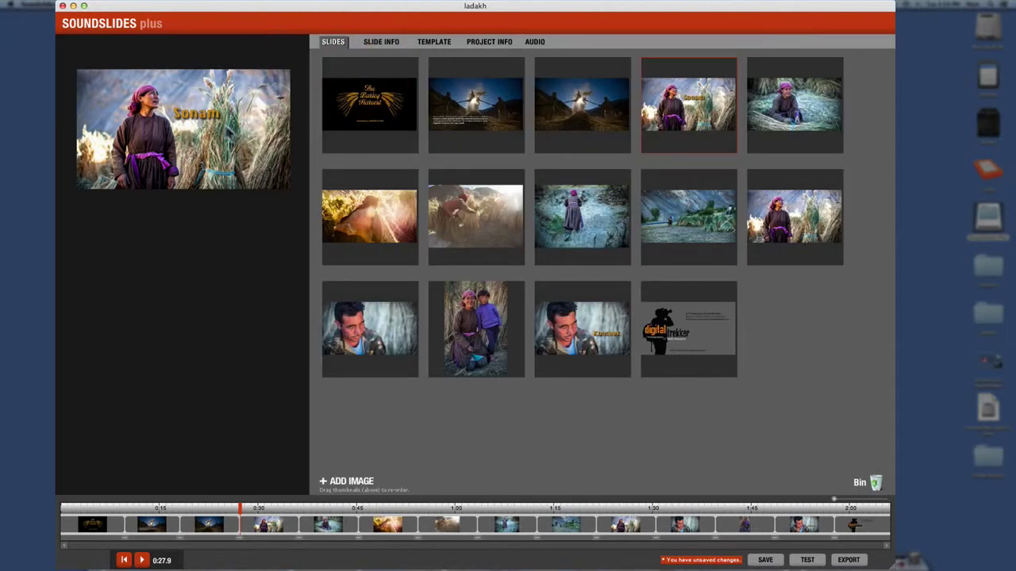
pyautogui.moveTo(785, 225); pyautogui.dragTo(768, 103)
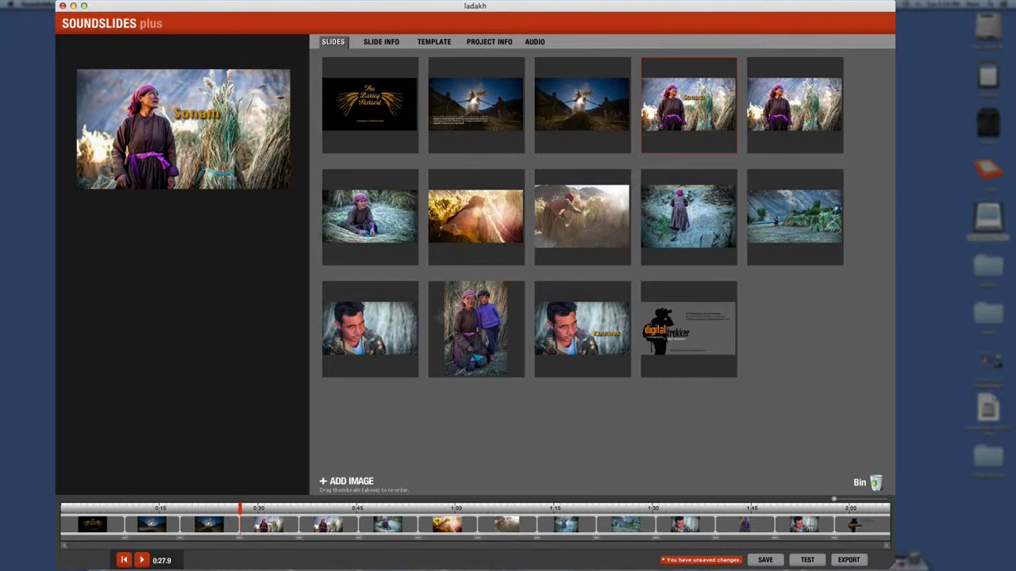
# - Scrub the playhead to 0:39.0, then move the captioned man slide ahead of his plain portrait
pyautogui.click(282, 509)
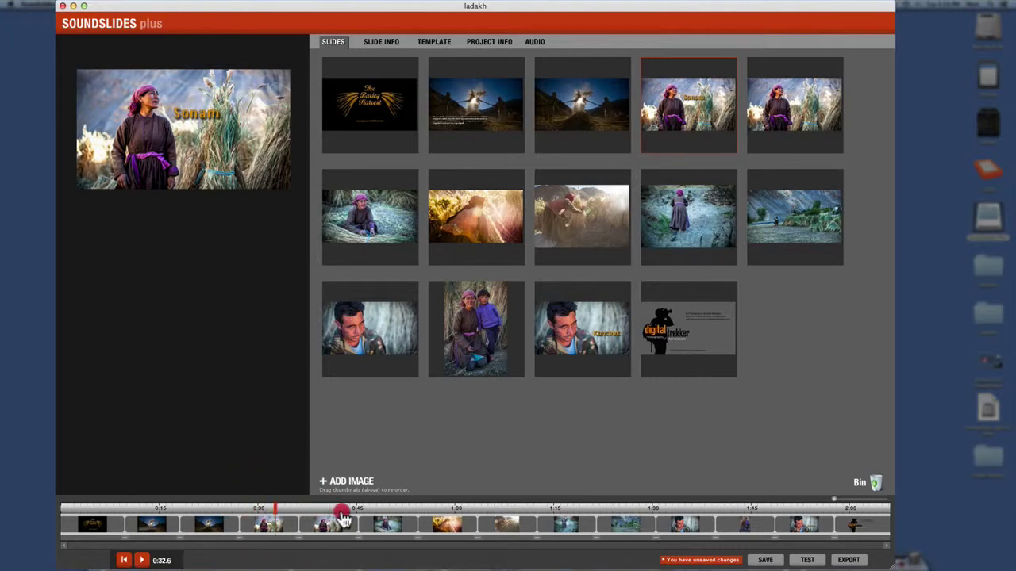
pyautogui.click(305, 509)
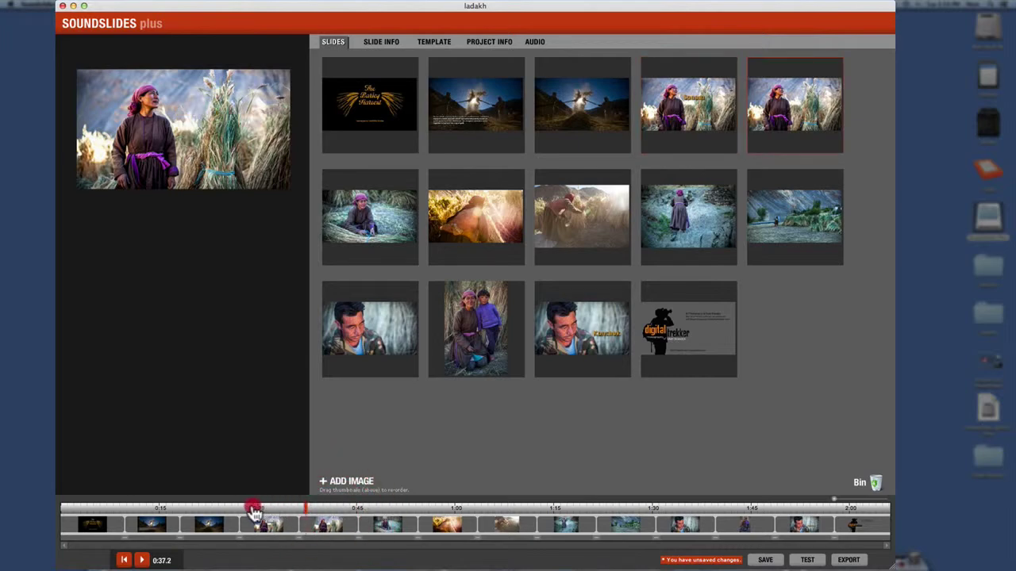
pyautogui.click(288, 509)
pyautogui.click(311, 509)
pyautogui.click(274, 510)
pyautogui.click(320, 510)
pyautogui.click(317, 508)
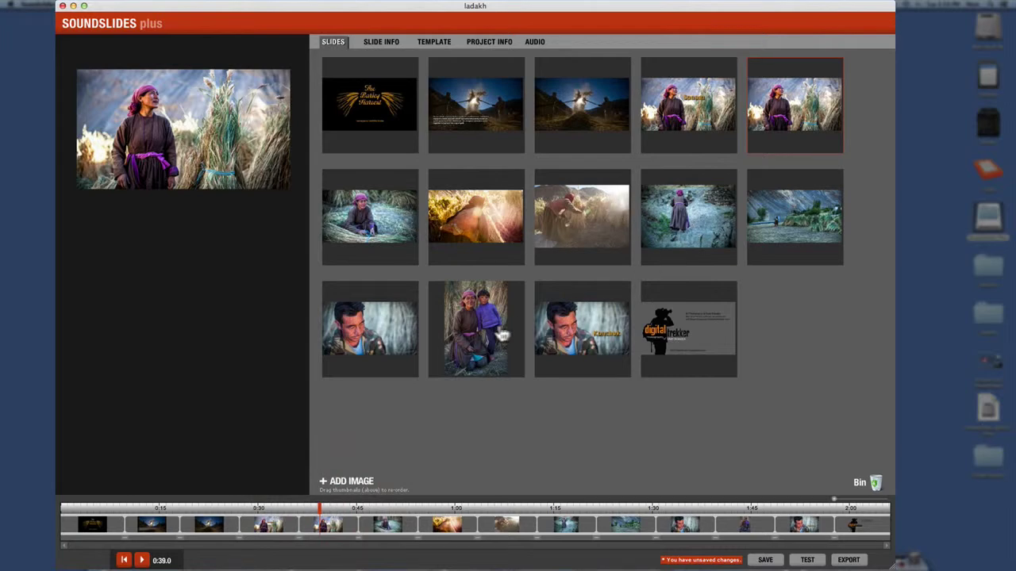
pyautogui.moveTo(555, 333); pyautogui.dragTo(351, 326)
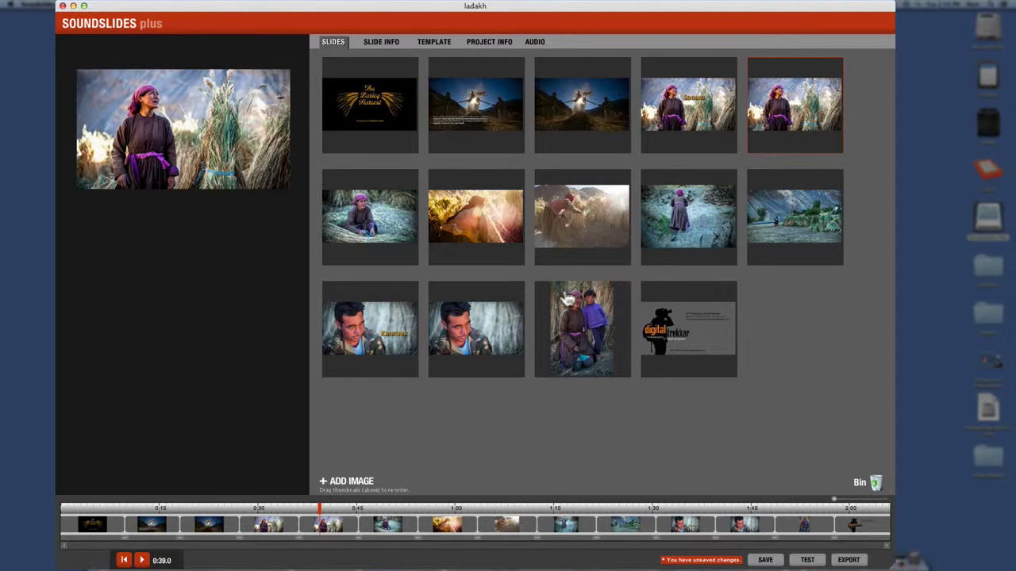
pyautogui.click(592, 332)
pyautogui.click(501, 304)
pyautogui.click(761, 512)
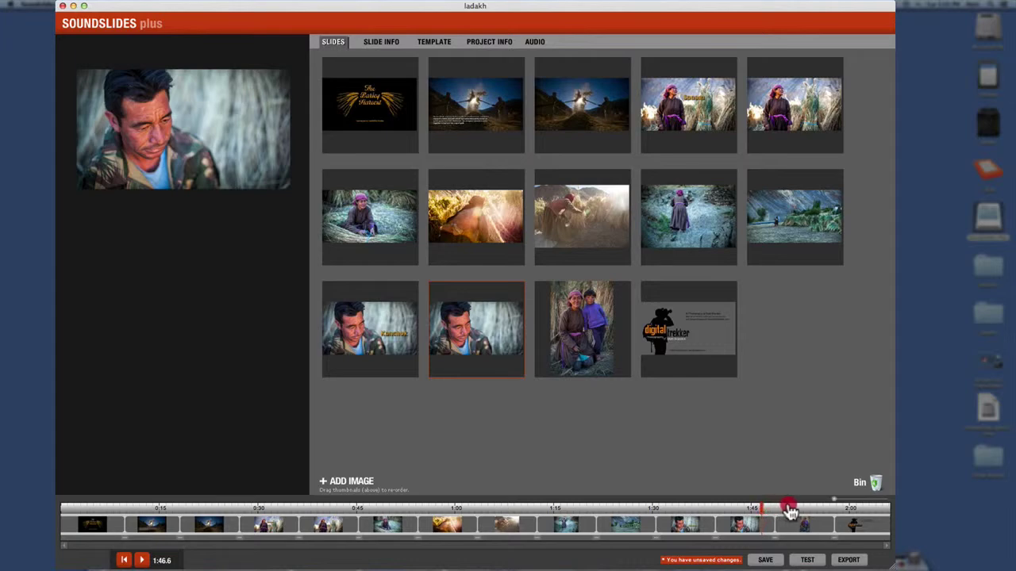
pyautogui.click(795, 516)
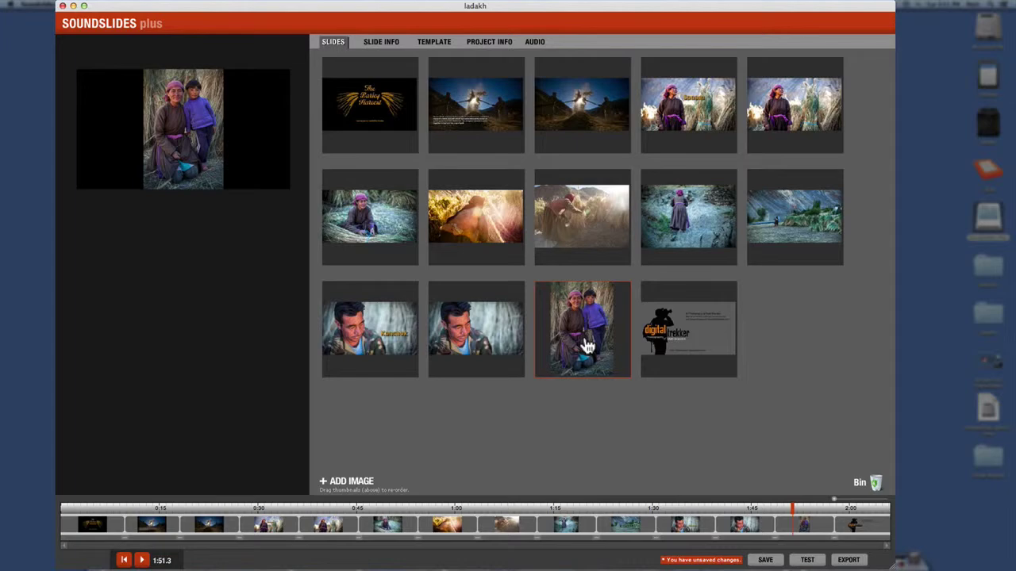
# - Open slide info and step back through the slides to the Sonam slide
pyautogui.click(373, 46)
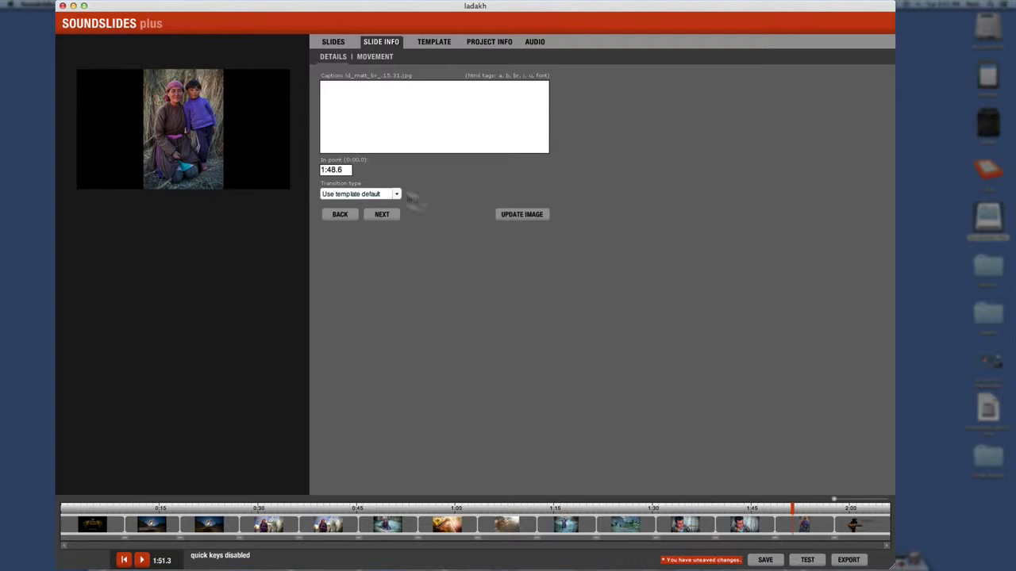
pyautogui.click(336, 216)
pyautogui.click(337, 216)
pyautogui.click(337, 216)
pyautogui.click(336, 216)
pyautogui.click(336, 216)
pyautogui.click(337, 216)
pyautogui.click(336, 216)
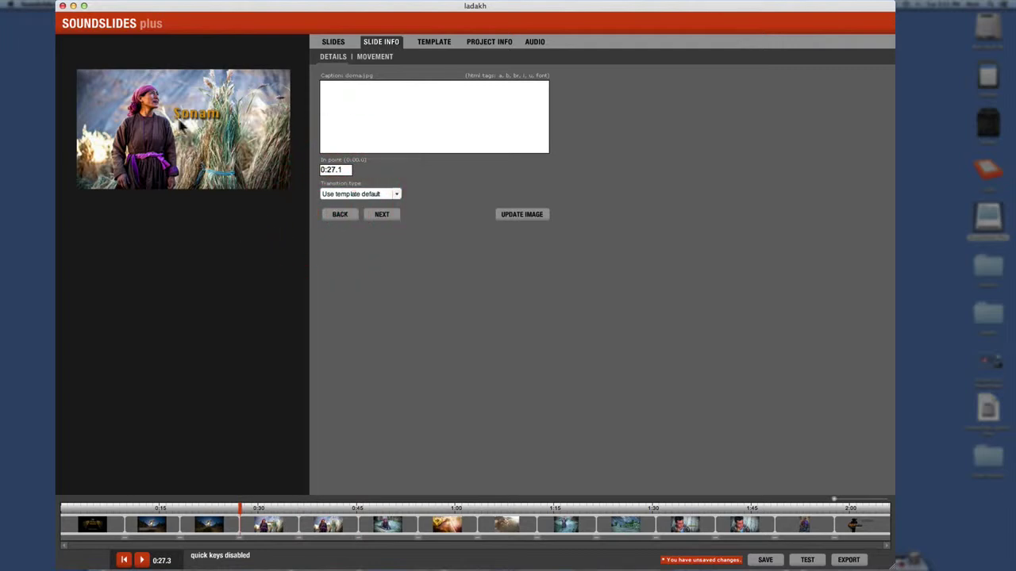
# - Caption the Sonam slide 'Sonam the Ladakhi lady.'
pyautogui.click(350, 102)
pyautogui.write('Sonam the barley haver')
pyautogui.press('BackSpace')
pyautogui.press('BackSpace')
pyautogui.press('BackSpace')
pyautogui.press('BackSpace')
pyautogui.press('BackSpace')
pyautogui.press('BackSpace')
pyautogui.press('BackSpace')
pyautogui.press('BackSpace')
pyautogui.press('BackSpace')
pyautogui.press('BackSpace')
pyautogui.press('BackSpace')
pyautogui.press('BackSpace')
pyautogui.press('BackSpace')
pyautogui.press('BackSpace')
pyautogui.write('Ladakhi lady')
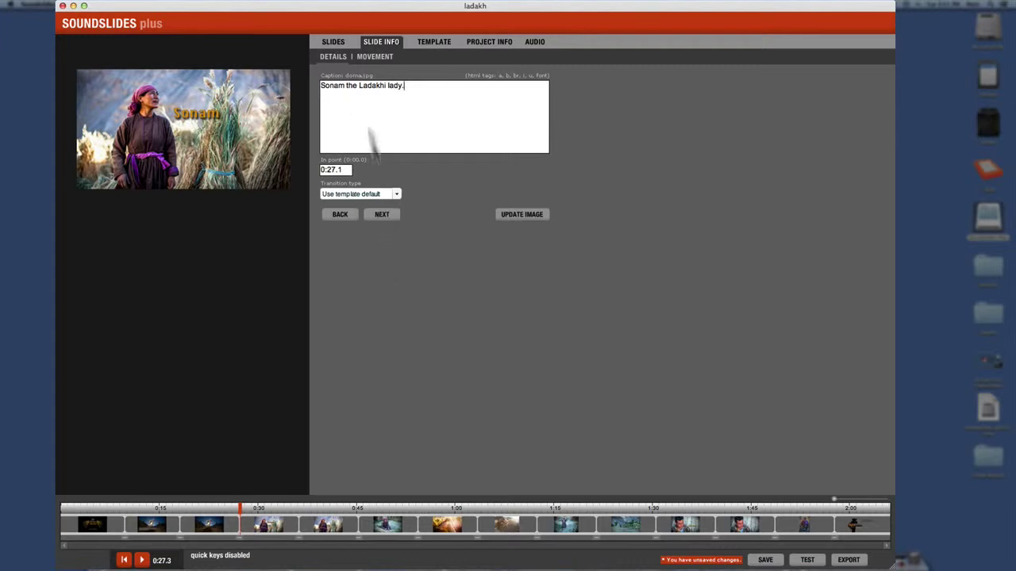
# - Try zooming in the Sonam slide's end frame, then reset its movement to default
pyautogui.click(373, 57)
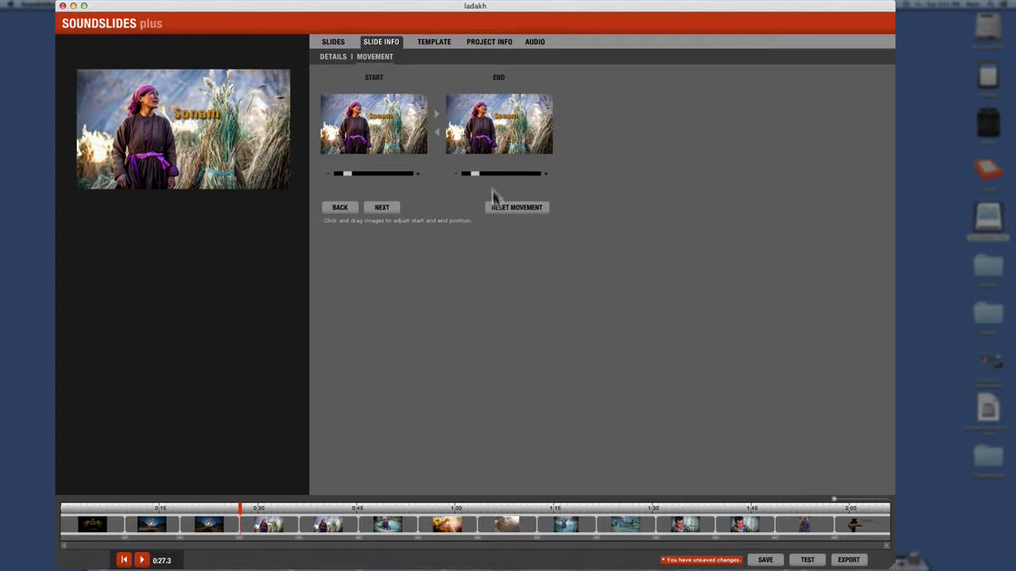
pyautogui.moveTo(476, 175)
pyautogui.mouseDown()
pyautogui.moveTo(513, 180)
pyautogui.moveTo(482, 181)
pyautogui.mouseUp()
pyautogui.click(503, 210)
# - Open the template settings and browse the colour presets, keeping plain_white
pyautogui.click(435, 48)
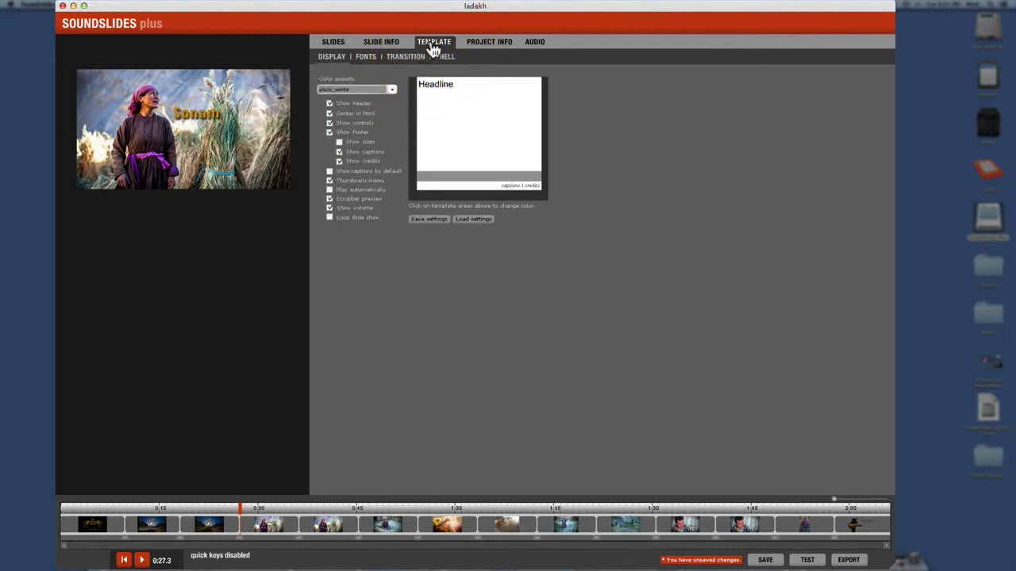
pyautogui.click(361, 90)
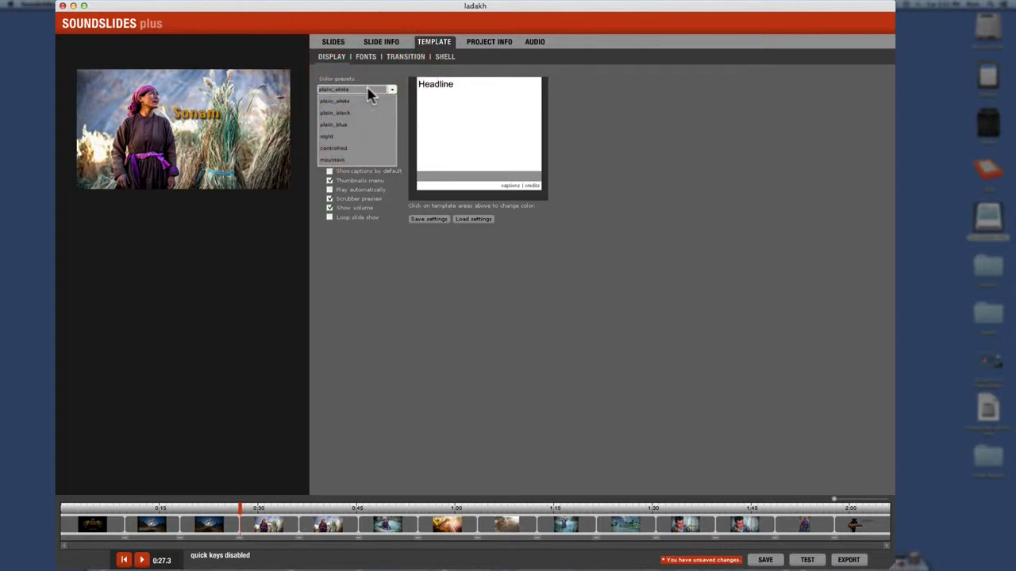
pyautogui.click(454, 71)
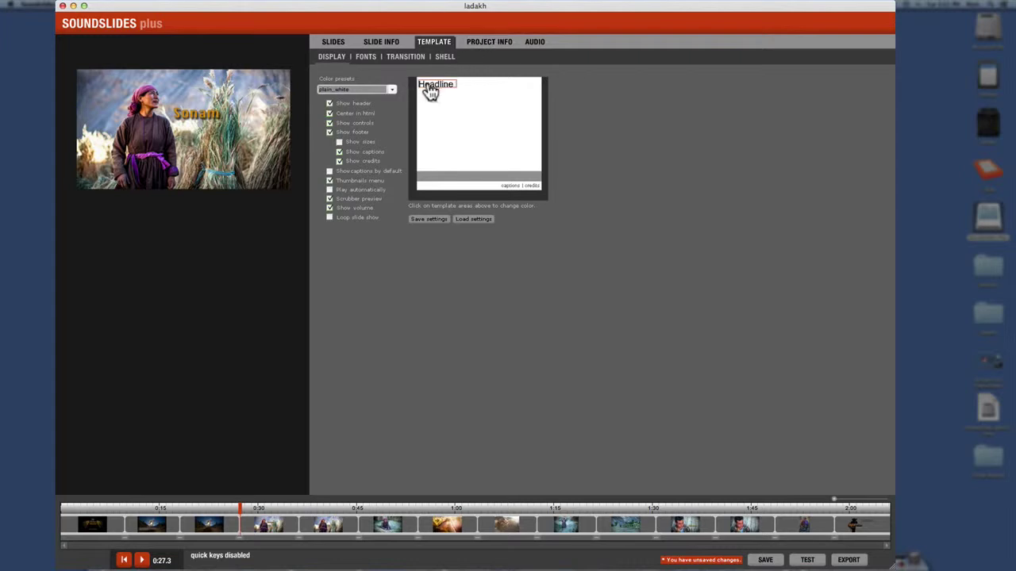
# - Turn off Show header in the template display settings
pyautogui.click(329, 104)
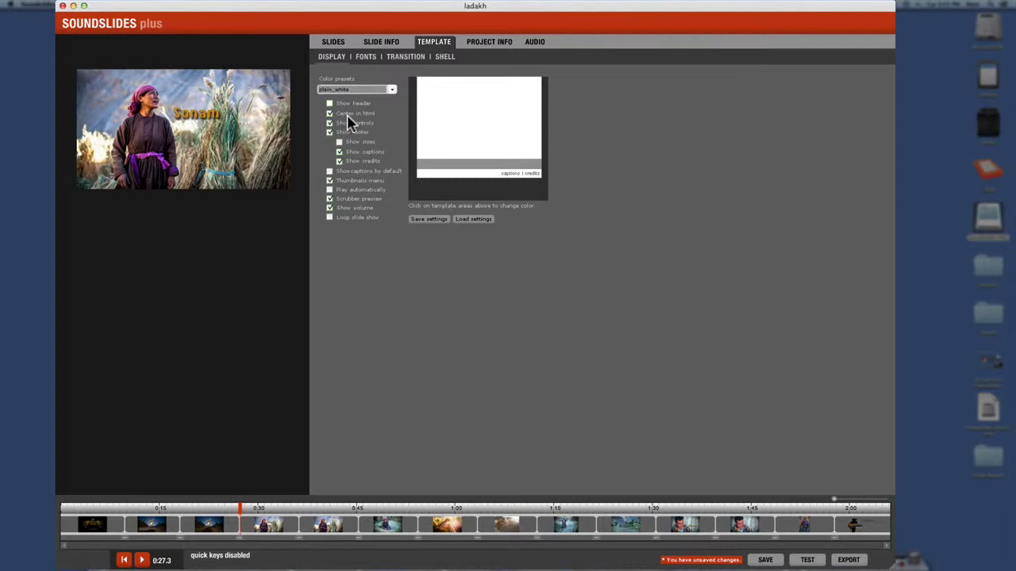
pyautogui.click(330, 114)
# - Recolour the template's outer background dark maroon, after briefly trying dark navy
pyautogui.click(436, 192)
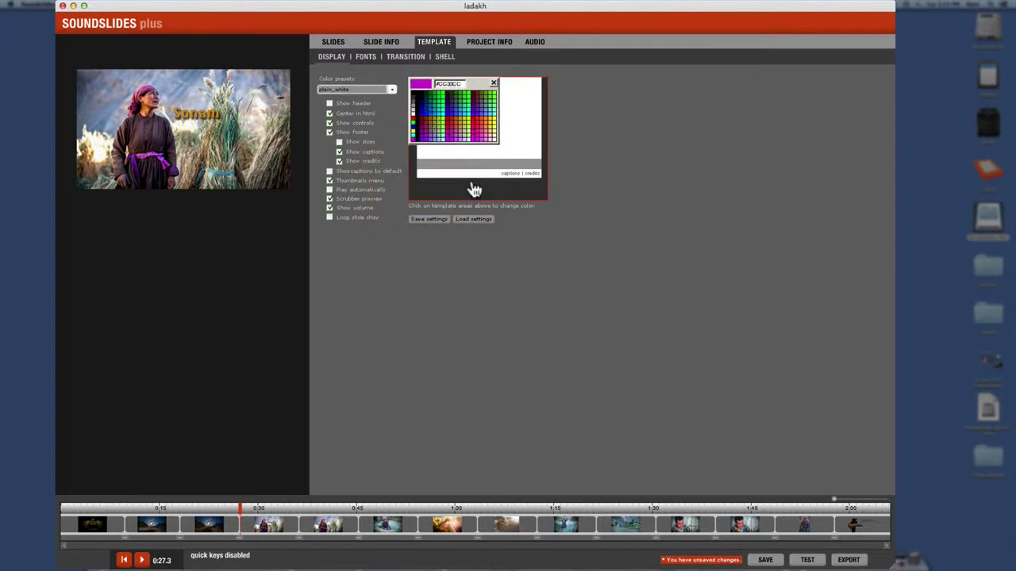
pyautogui.click(473, 183)
pyautogui.click(497, 176)
pyautogui.click(432, 169)
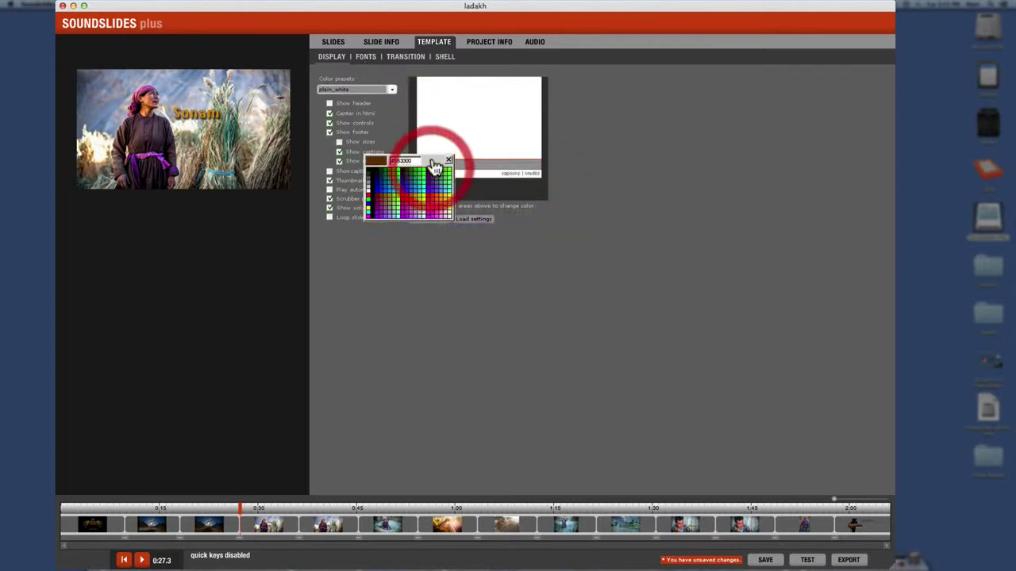
pyautogui.click(476, 137)
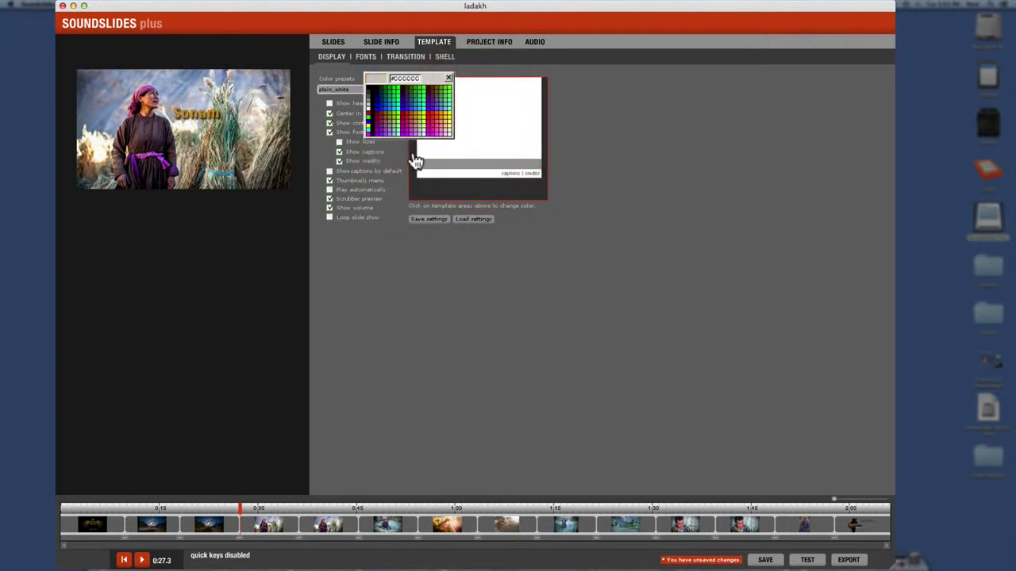
pyautogui.click(416, 161)
pyautogui.click(436, 194)
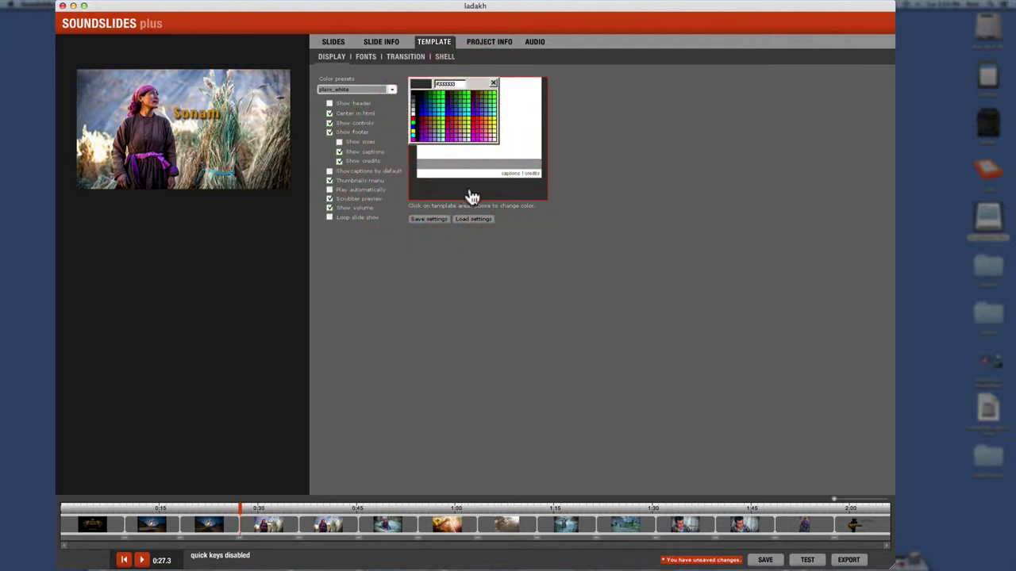
pyautogui.click(471, 194)
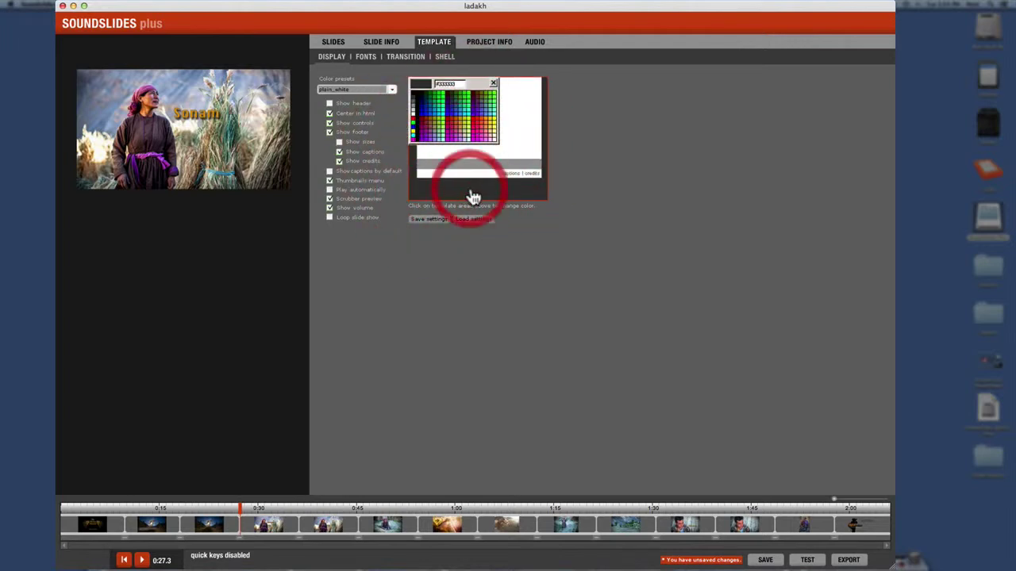
pyautogui.click(424, 109)
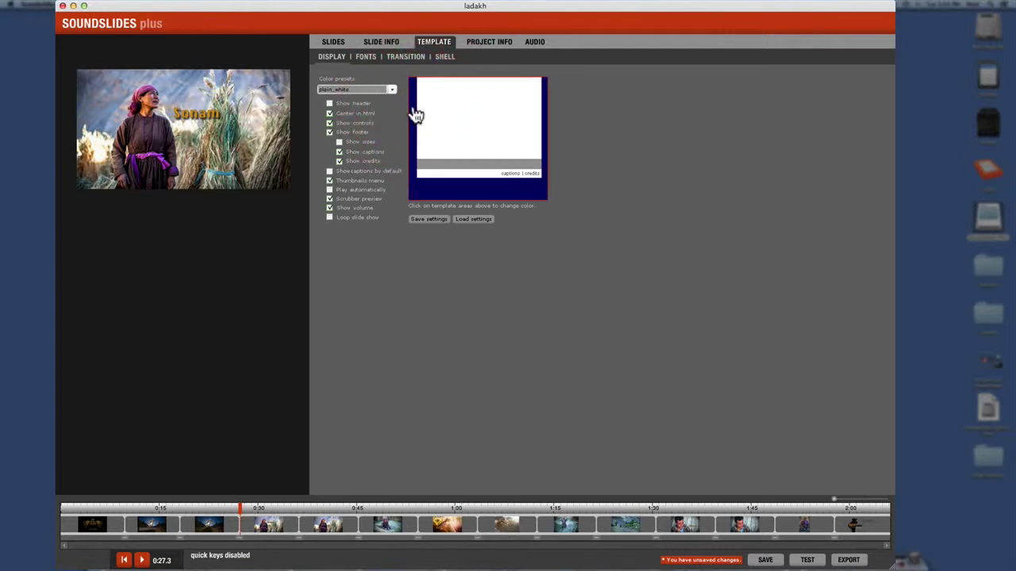
pyautogui.click(414, 112)
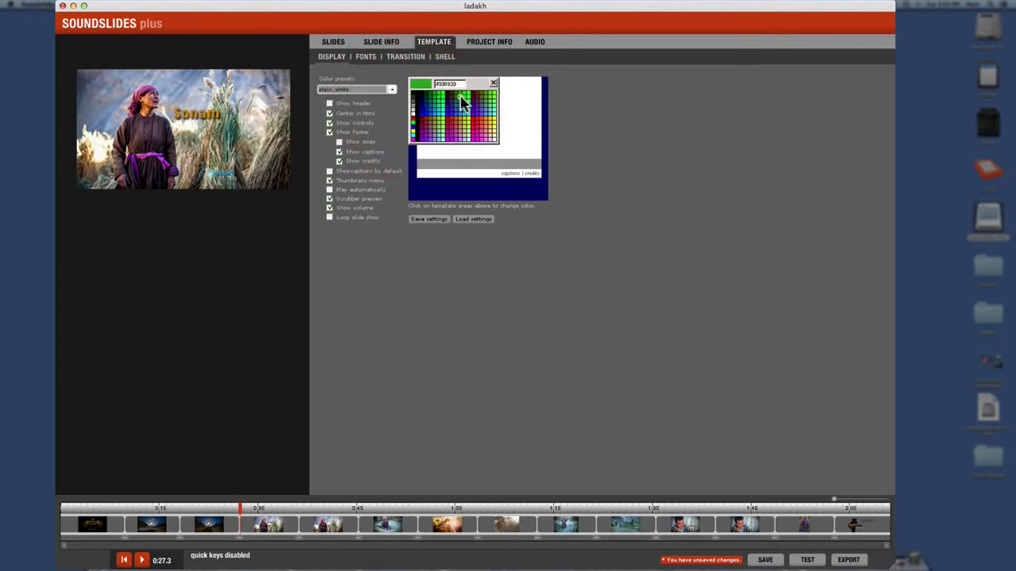
pyautogui.click(448, 96)
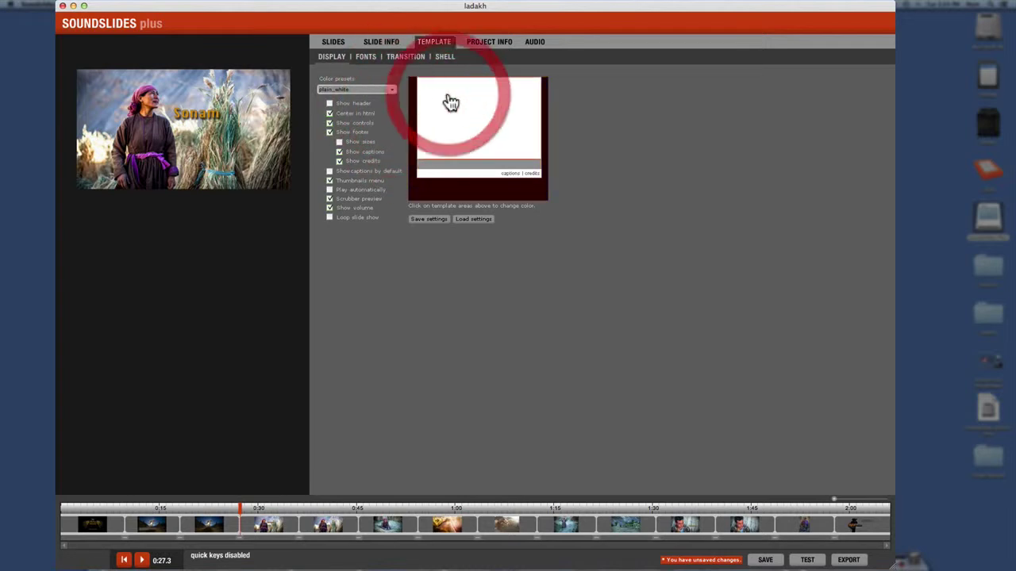
pyautogui.click(393, 248)
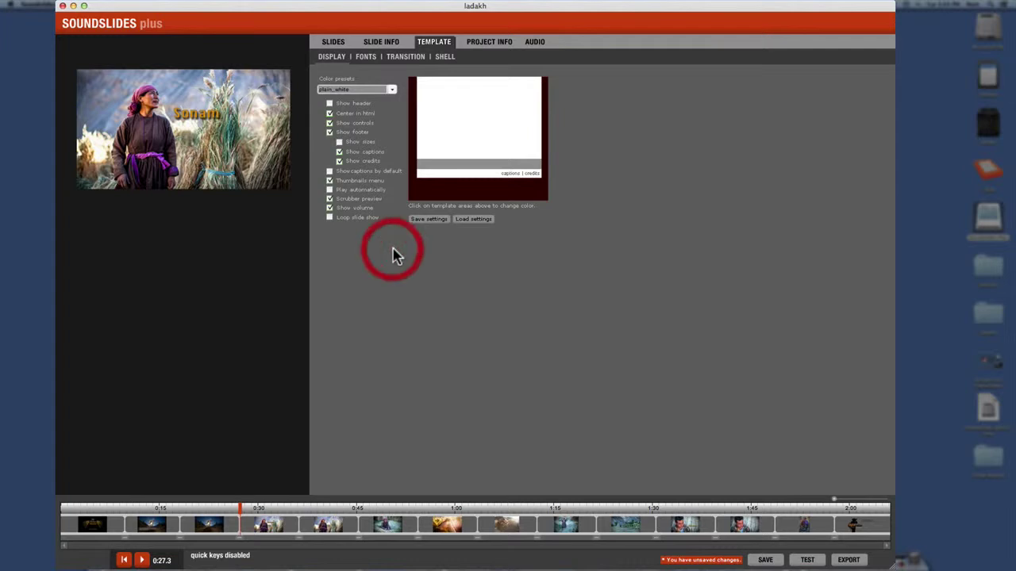
# - Change the template's control font from Verdana to Arial
pyautogui.click(368, 59)
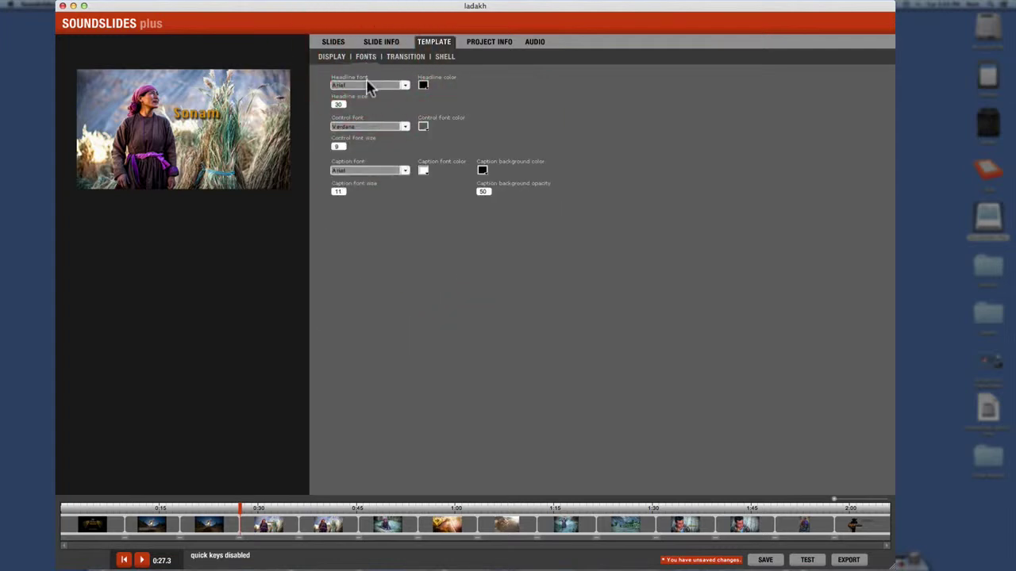
pyautogui.click(355, 129)
pyautogui.click(354, 135)
# - Set the slideshow transition type to straight cut on the Transition page
pyautogui.click(404, 60)
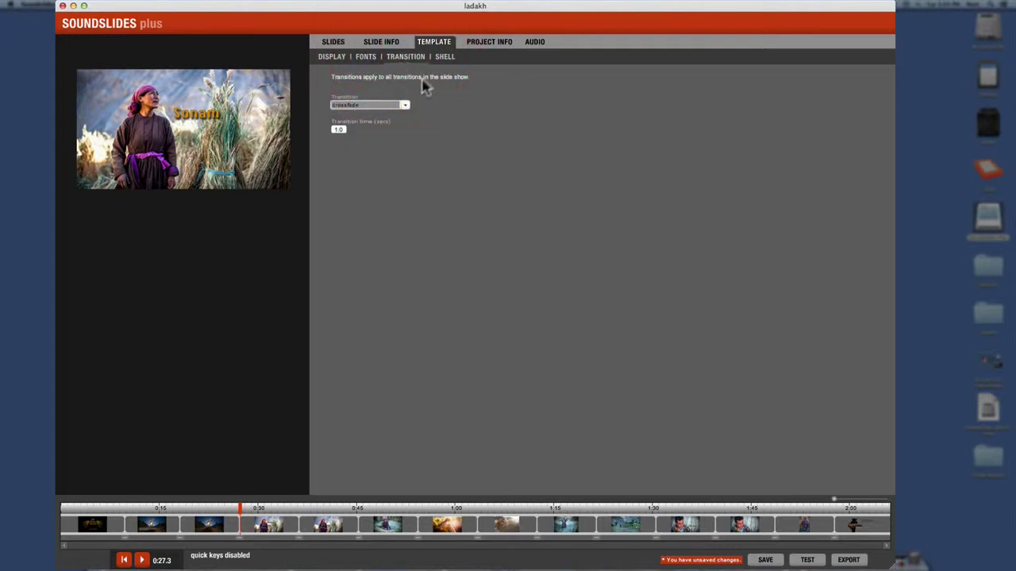
pyautogui.click(364, 108)
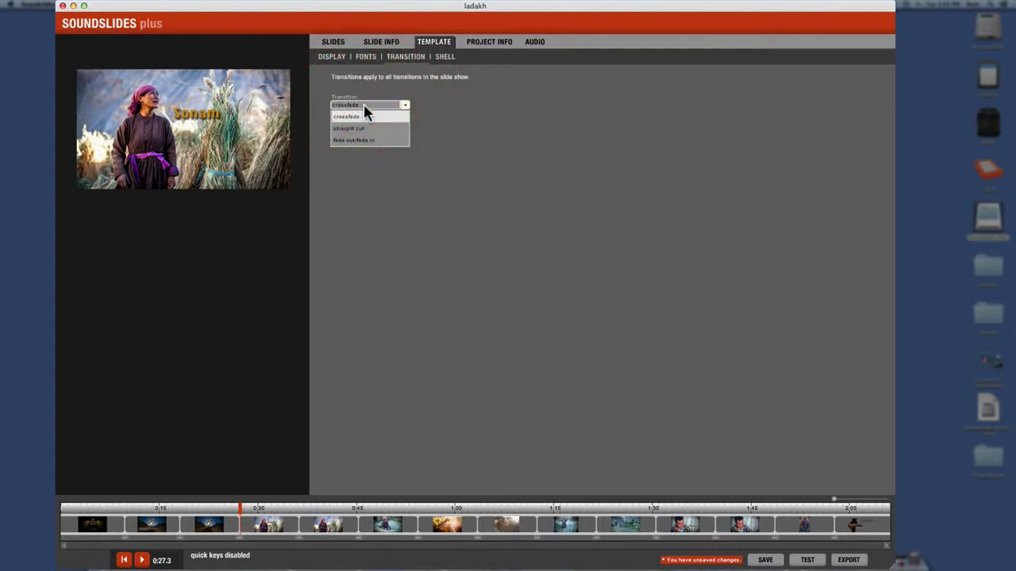
pyautogui.click(363, 128)
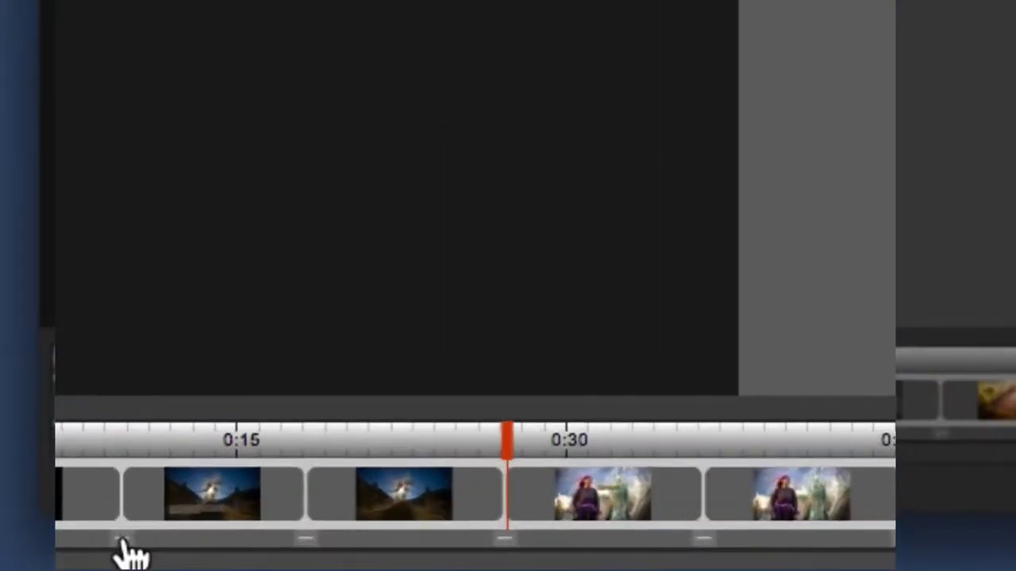
pyautogui.click(127, 546)
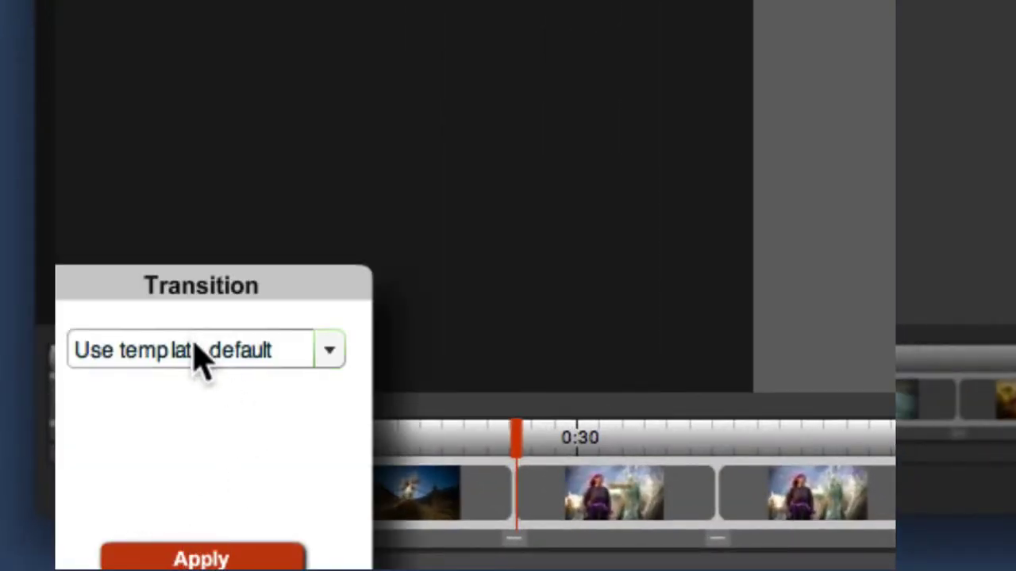
pyautogui.click(194, 353)
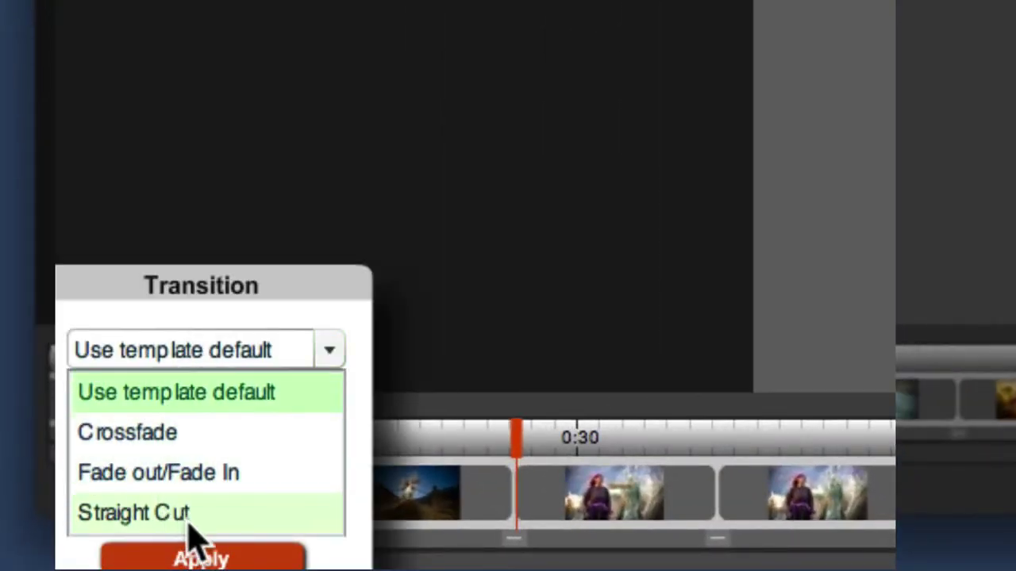
pyautogui.click(203, 557)
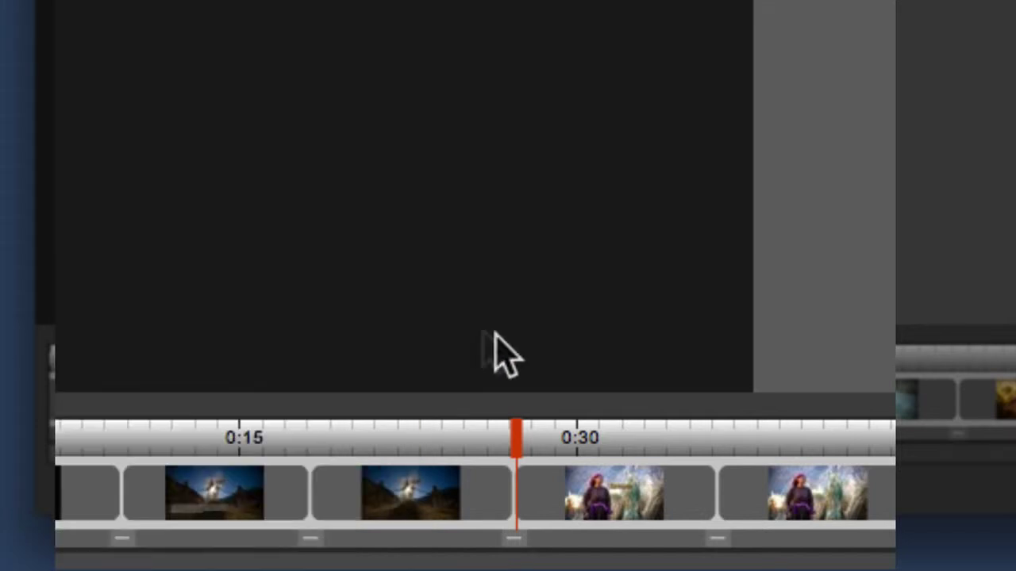
pyautogui.click(309, 541)
pyautogui.click(717, 539)
pyautogui.click(619, 284)
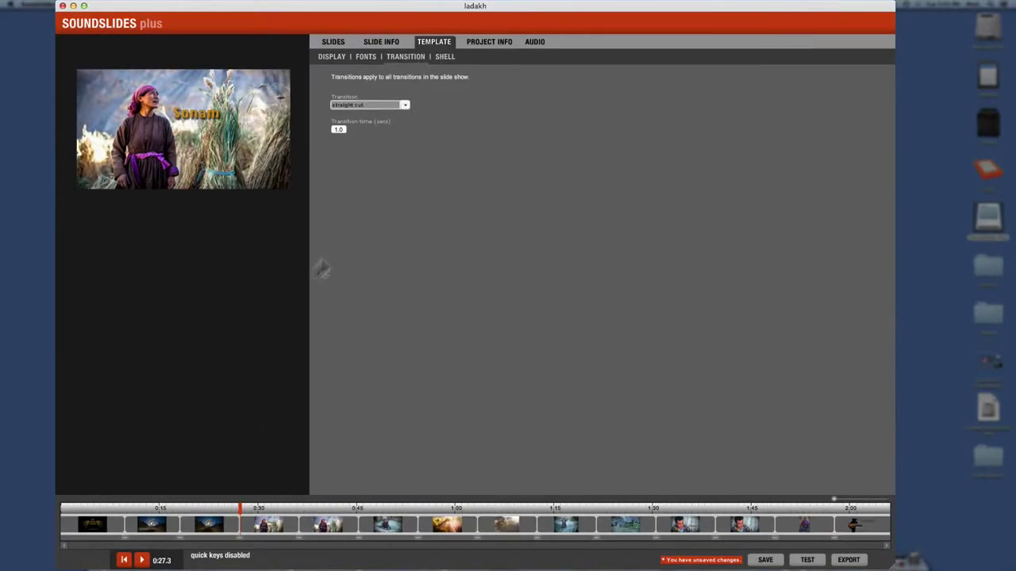
# - Switch transitions to crossfade with a transition time of 2.0 seconds
pyautogui.click(370, 105)
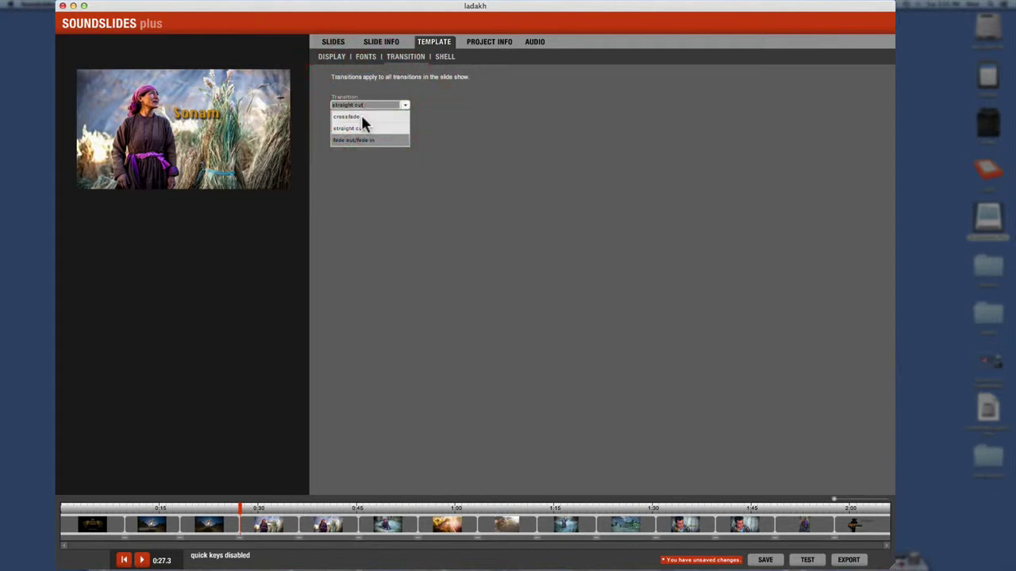
pyautogui.click(361, 117)
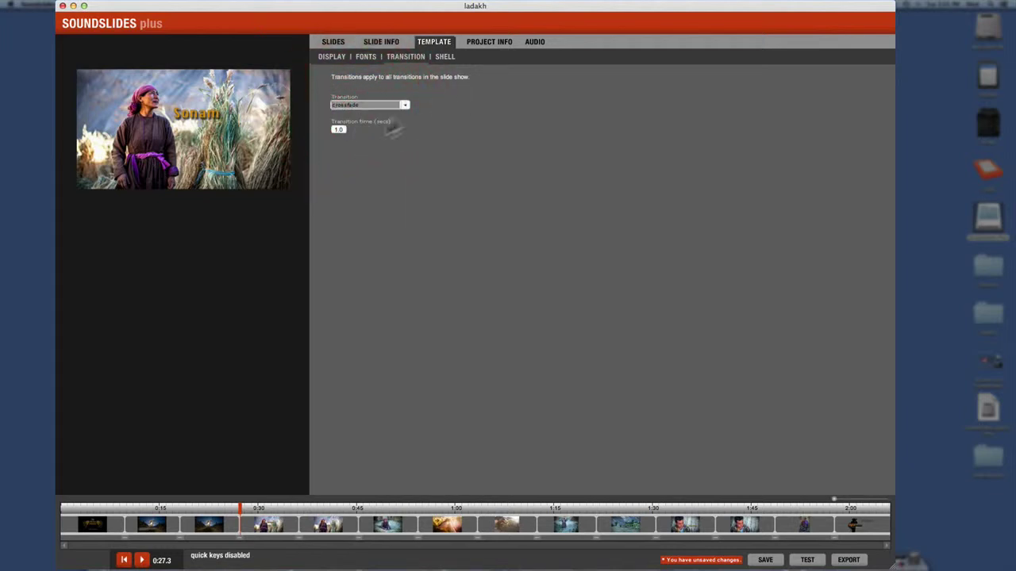
pyautogui.click(338, 130)
pyautogui.write('2.0')
pyautogui.click(411, 135)
# - Choose iOS_html5 from the Shell dropdown on the template's Shell page
pyautogui.click(443, 59)
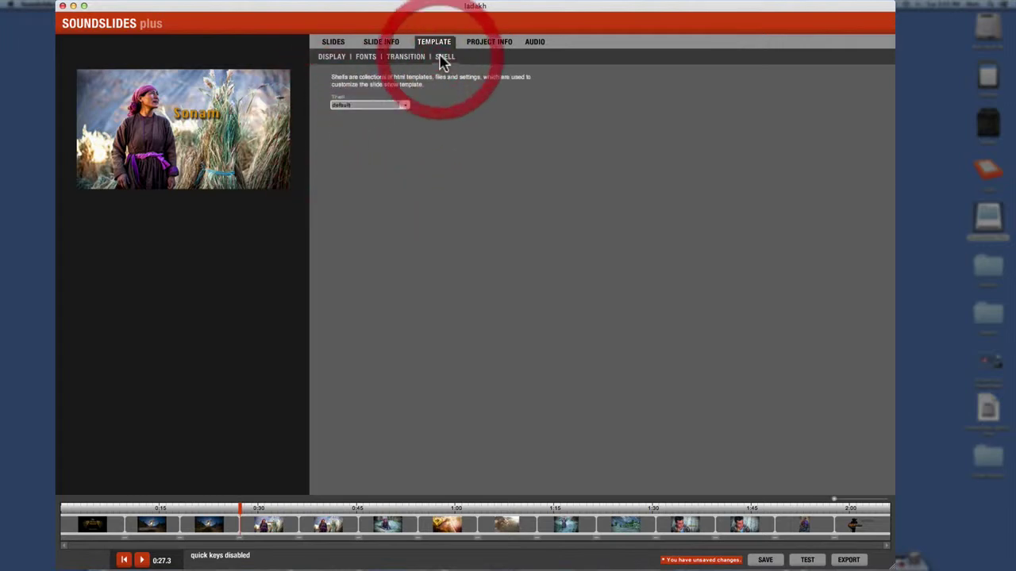
pyautogui.click(376, 107)
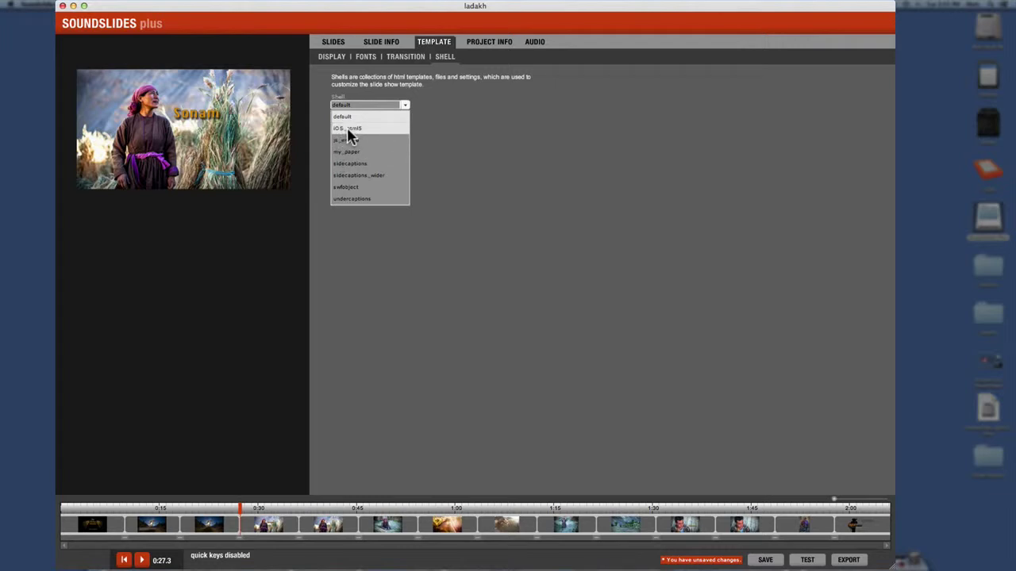
pyautogui.click(347, 129)
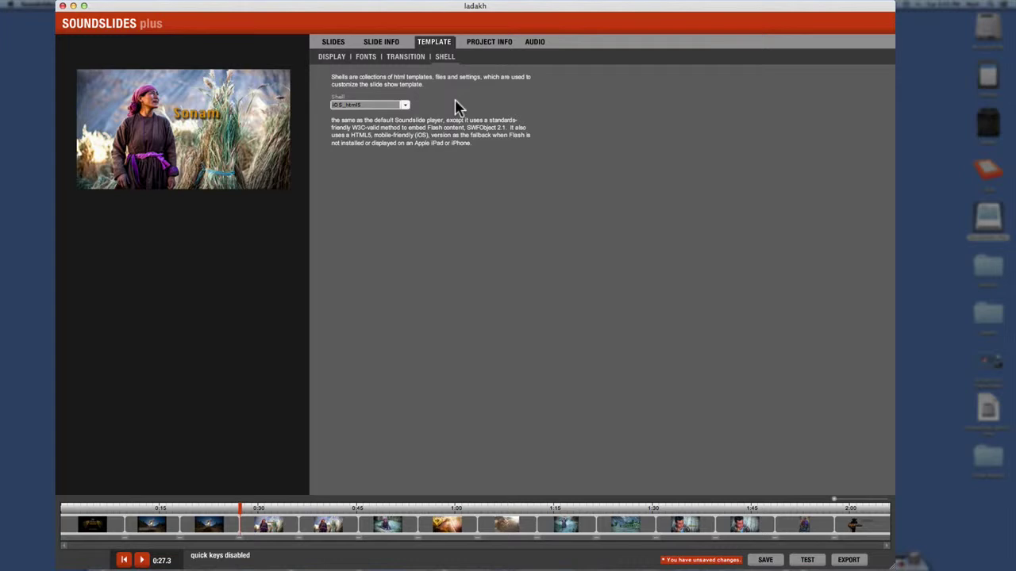
pyautogui.click(365, 106)
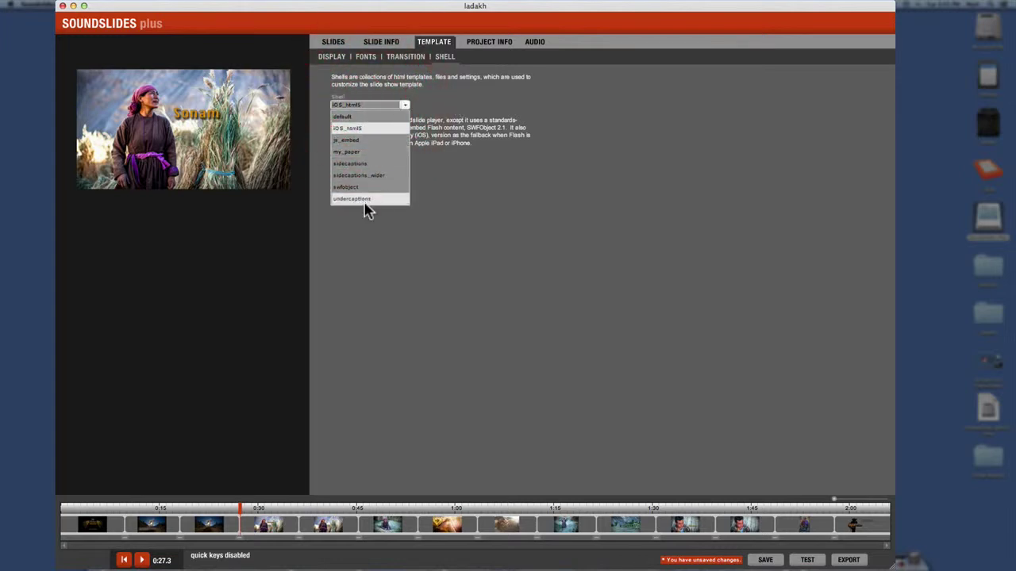
pyautogui.click(365, 130)
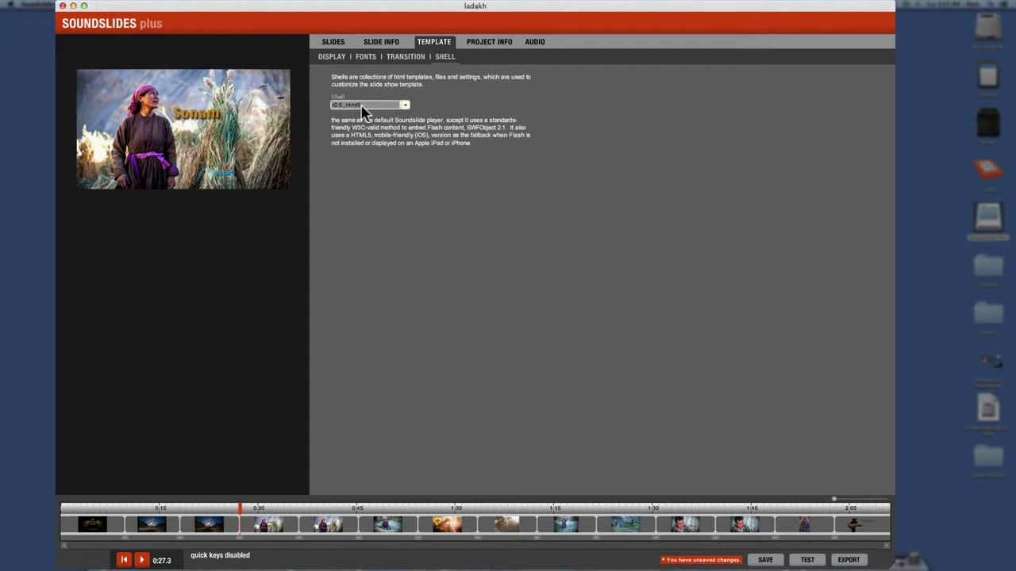
pyautogui.click(486, 43)
# - Clear the old headline to make way for 'The Barley Harvest'
pyautogui.click(369, 72)
pyautogui.moveTo(430, 72); pyautogui.dragTo(284, 70)
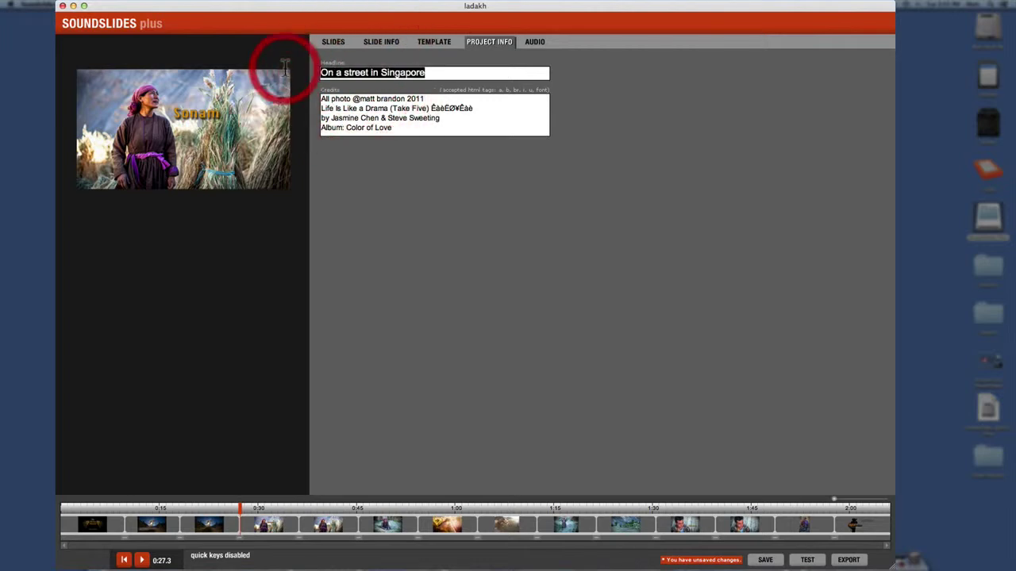
pyautogui.press('BackSpace')
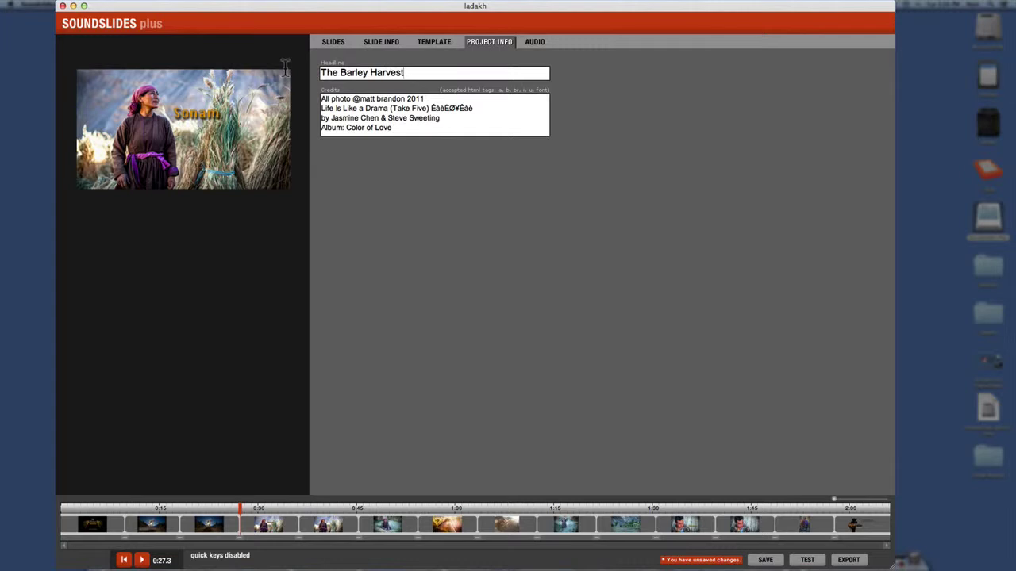
# - Edit the credits to a © 2014 photo line and 'Music: Ploughing Song', deleting old lines
pyautogui.click(323, 100)
pyautogui.click(354, 100)
pyautogui.doubleClick(358, 100)
pyautogui.write('©')
pyautogui.moveTo(424, 99); pyautogui.dragTo(406, 99)
pyautogui.moveTo(321, 109); pyautogui.dragTo(473, 110)
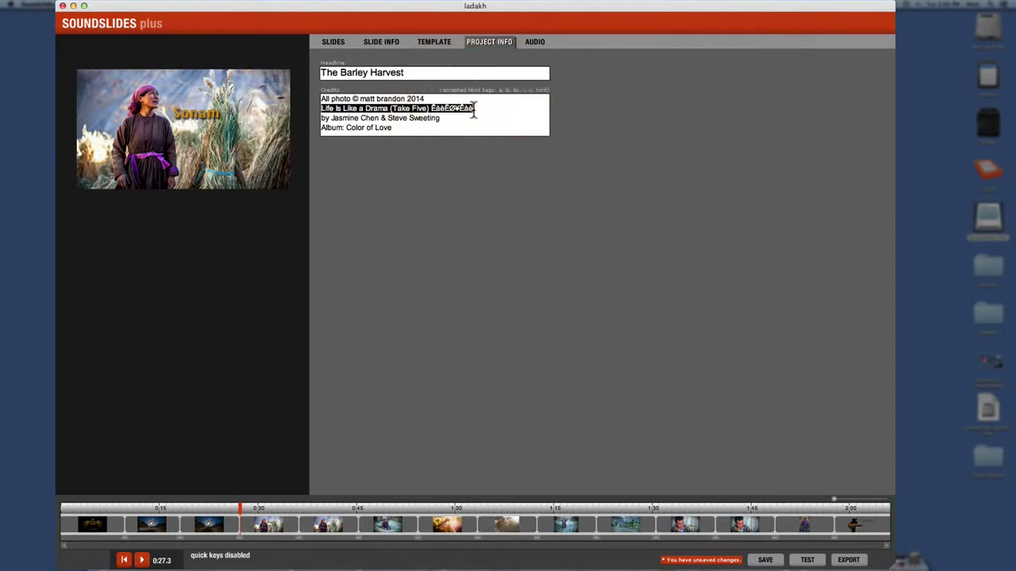
pyautogui.press('BackSpace')
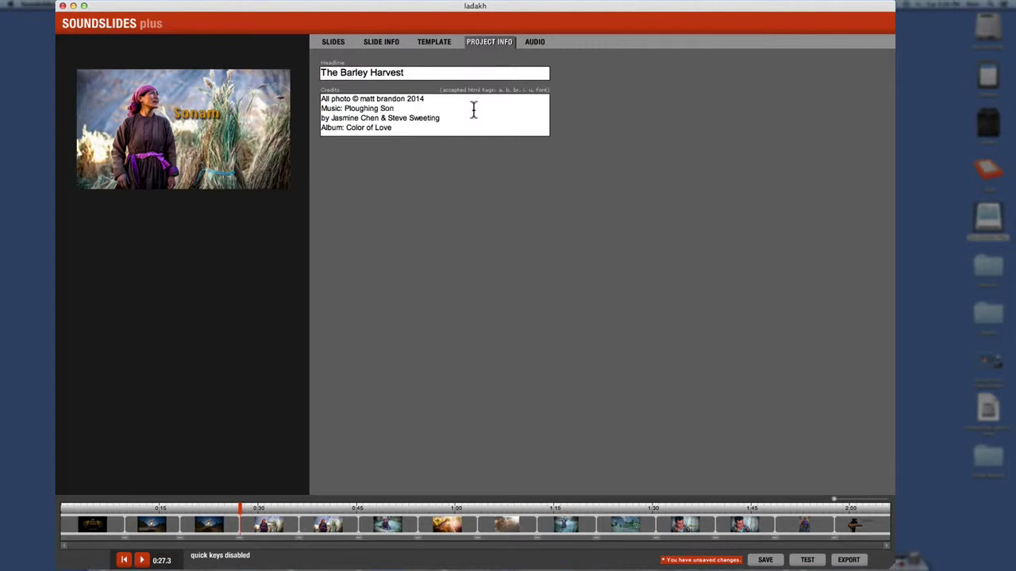
pyautogui.click(473, 110)
pyautogui.moveTo(321, 118); pyautogui.dragTo(404, 136)
pyautogui.press('BackSpace')
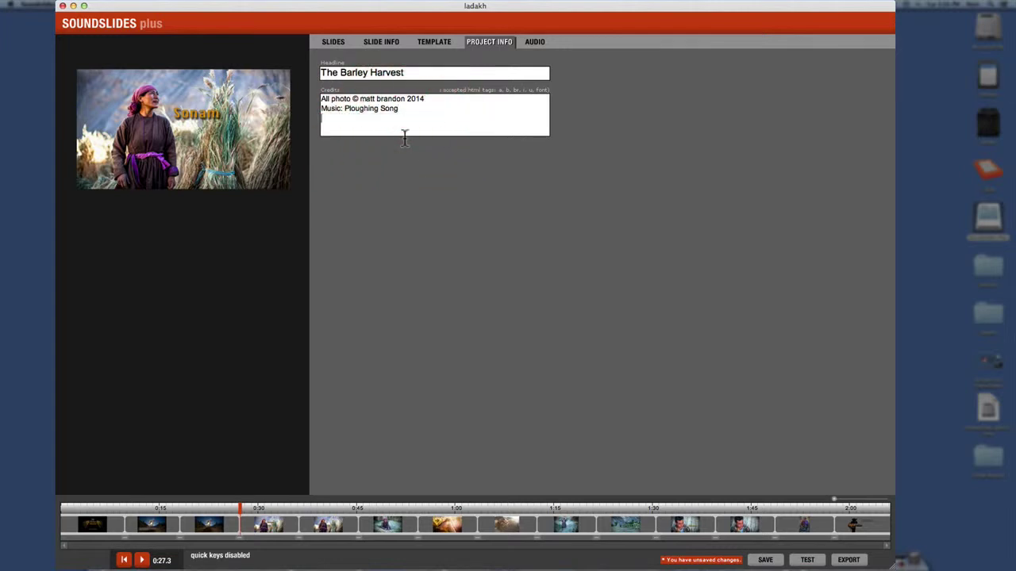
# - View the AUDIO tab's track settings, then return to the 14-slide grid
pyautogui.click(533, 45)
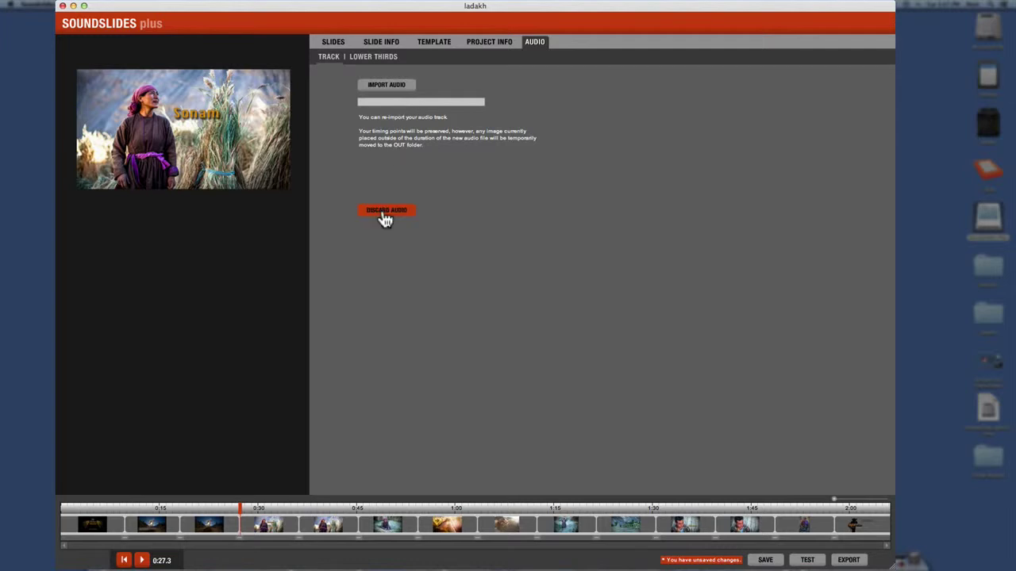
pyautogui.click(569, 179)
# - In the slide grid, drag the two-children photo into the Bin, leaving 14 slides
pyautogui.click(334, 44)
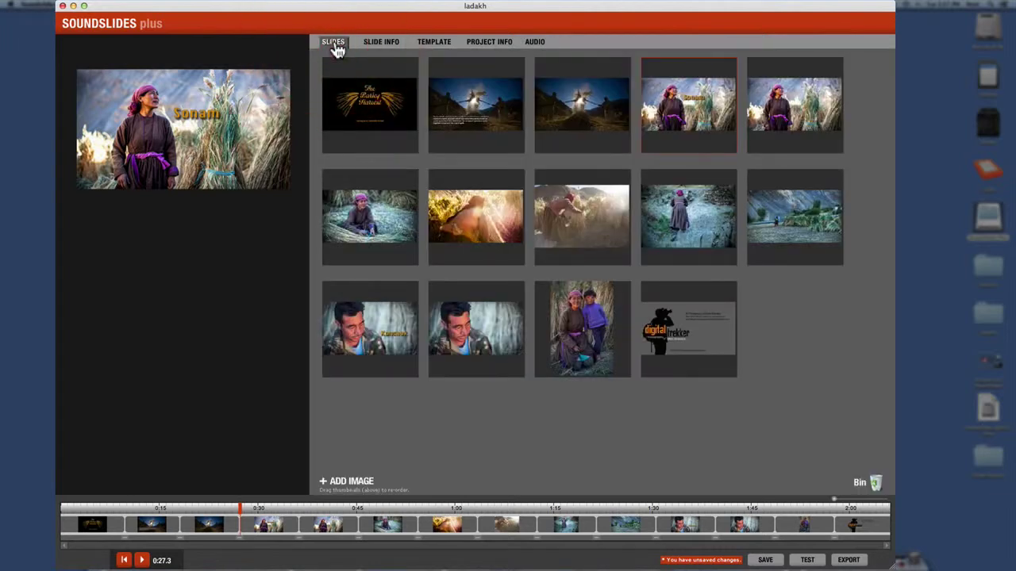
pyautogui.moveTo(594, 340); pyautogui.dragTo(873, 487)
pyautogui.click(659, 307)
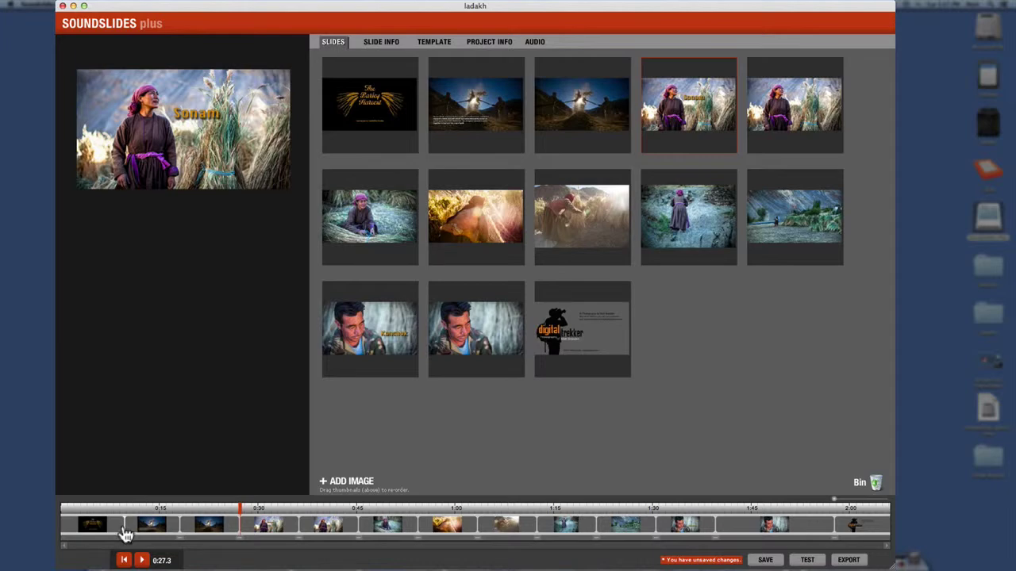
# - Shorten the first slide to about 5.4 seconds and lengthen the second slide's display time
pyautogui.moveTo(127, 533); pyautogui.dragTo(173, 534)
pyautogui.click(142, 509)
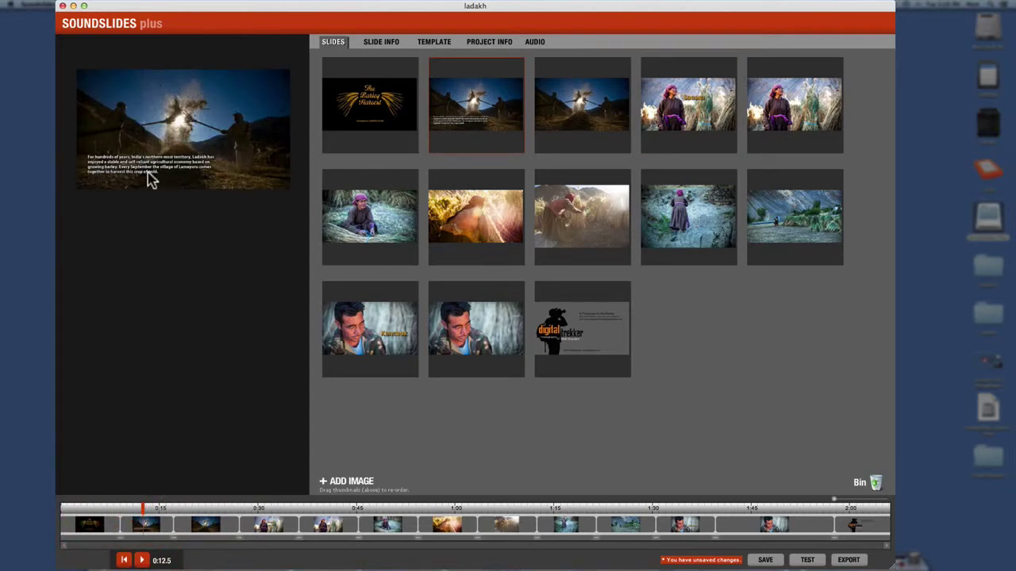
pyautogui.moveTo(174, 530); pyautogui.dragTo(197, 531)
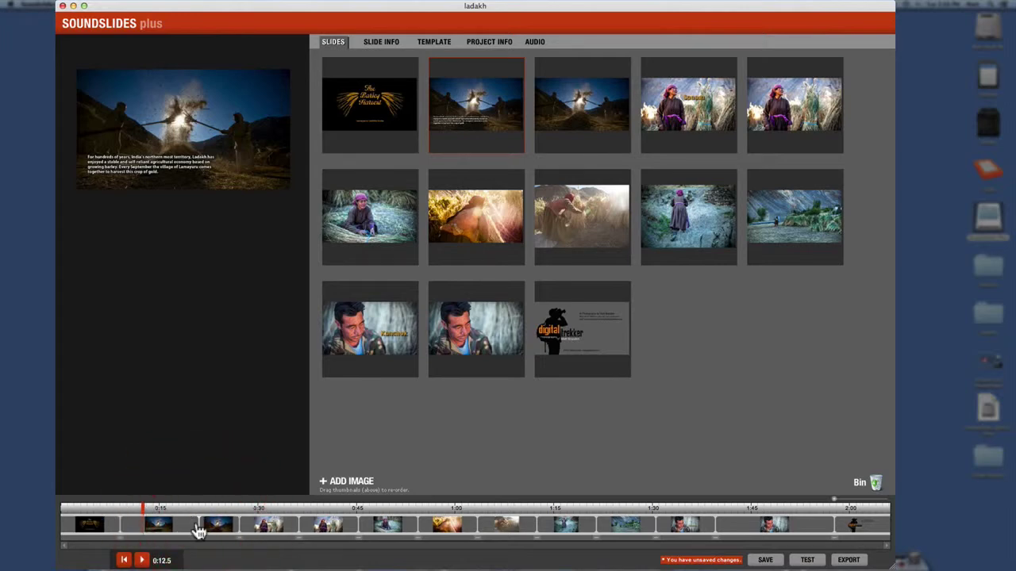
pyautogui.click(157, 509)
pyautogui.click(199, 512)
pyautogui.moveTo(198, 514); pyautogui.dragTo(161, 512)
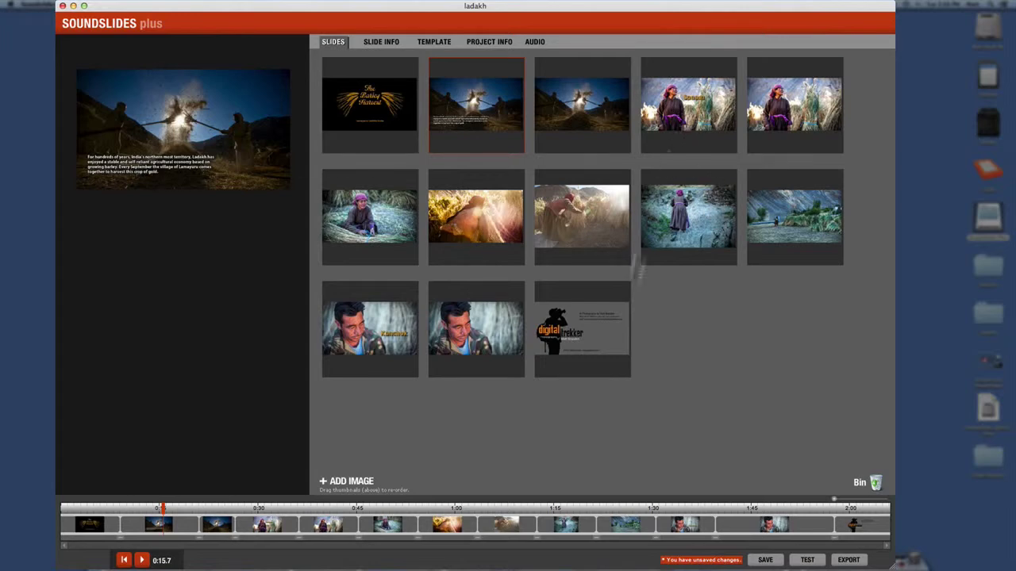
# - Start the last Konchok slide earlier and move the threshing slide change to about 0:24.7
pyautogui.click(692, 520)
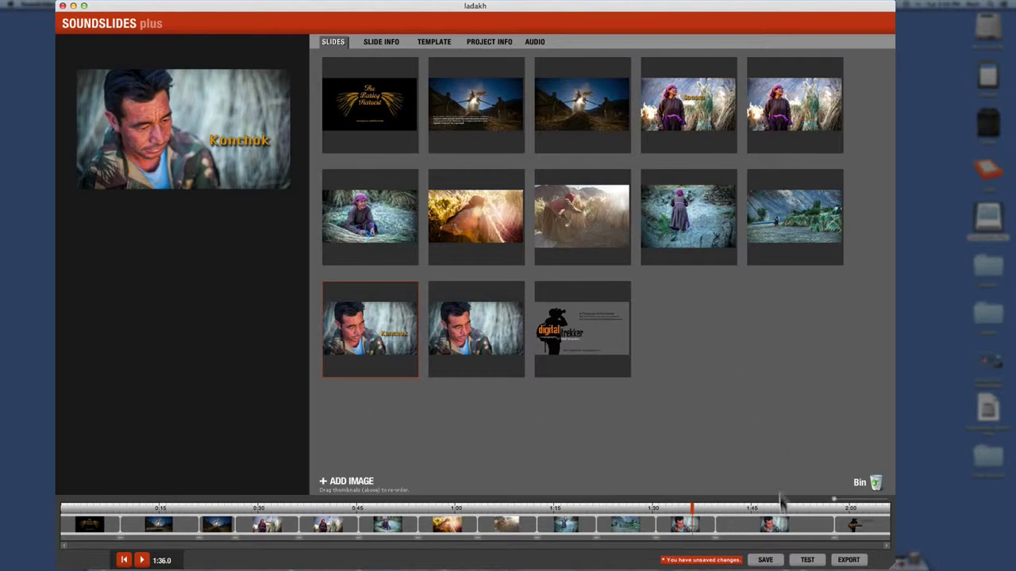
pyautogui.moveTo(832, 527); pyautogui.dragTo(737, 525)
pyautogui.click(217, 517)
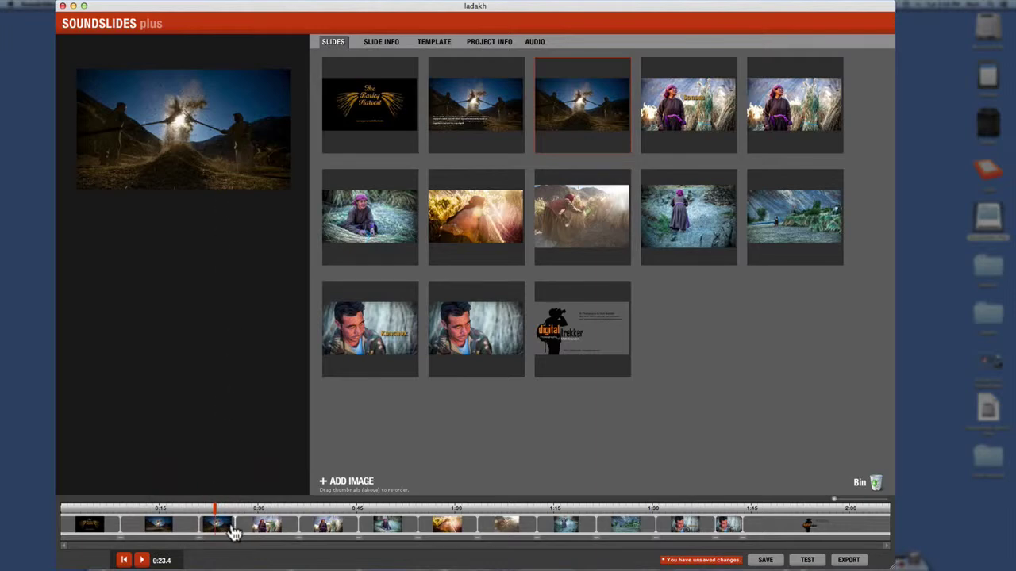
pyautogui.moveTo(227, 533); pyautogui.dragTo(209, 537)
# - Preview the timing from 0:15, then pull the slide near 0:45 back to about 0:31
pyautogui.click(170, 514)
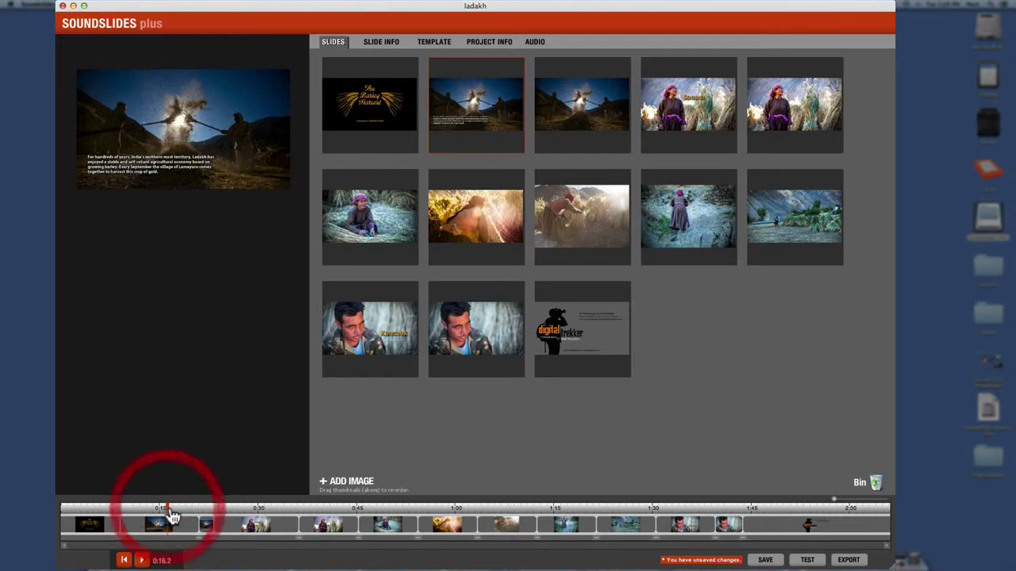
pyautogui.click(141, 560)
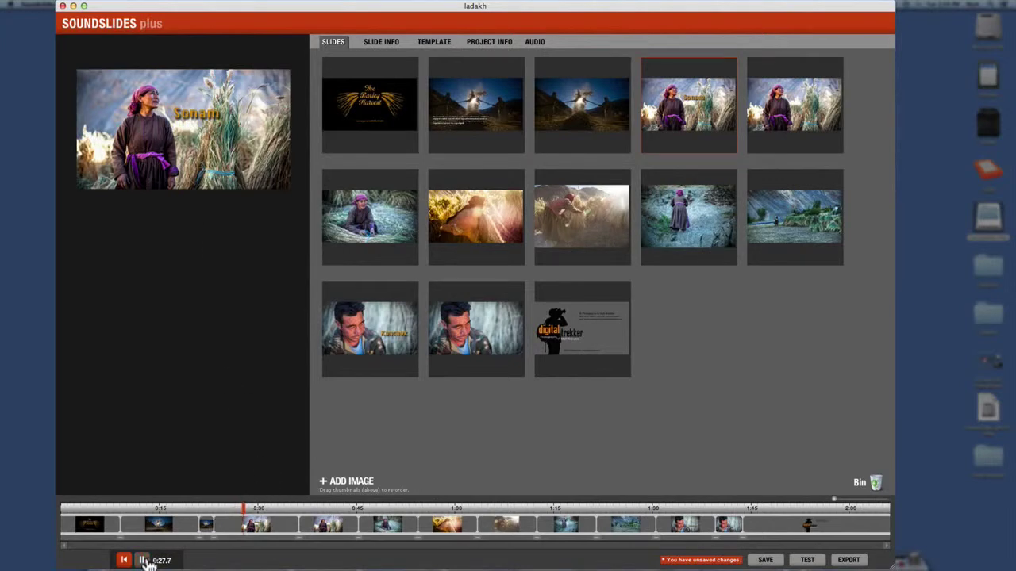
pyautogui.click(143, 561)
pyautogui.moveTo(268, 533)
pyautogui.mouseDown()
pyautogui.moveTo(294, 532)
pyautogui.moveTo(259, 535)
pyautogui.mouseUp()
pyautogui.moveTo(356, 534)
pyautogui.mouseDown()
pyautogui.moveTo(262, 536)
pyautogui.moveTo(326, 531)
pyautogui.mouseUp()
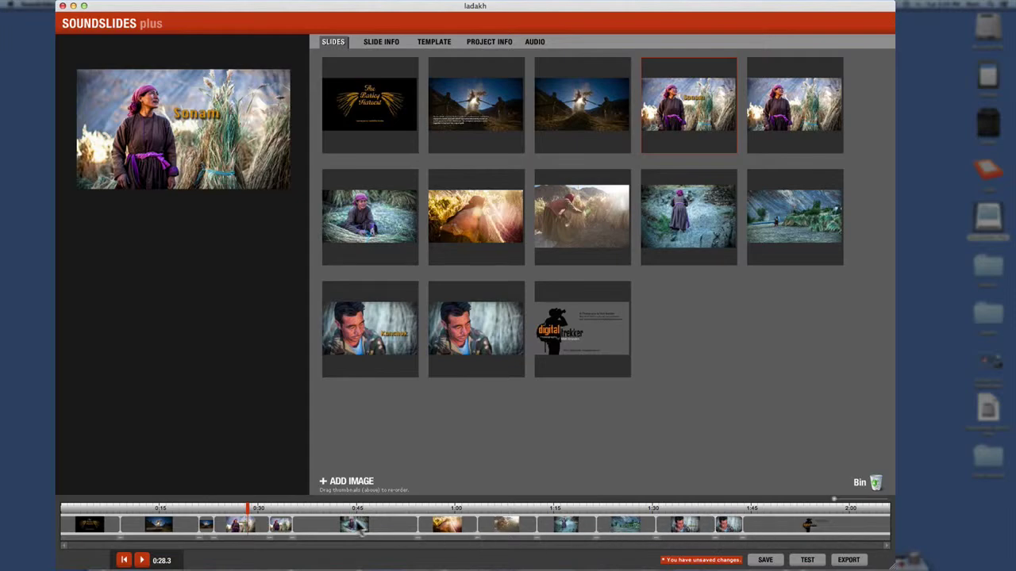
# - From the playhead at 0:33.5, apply Spread remaining images equally and confirm
pyautogui.click(282, 510)
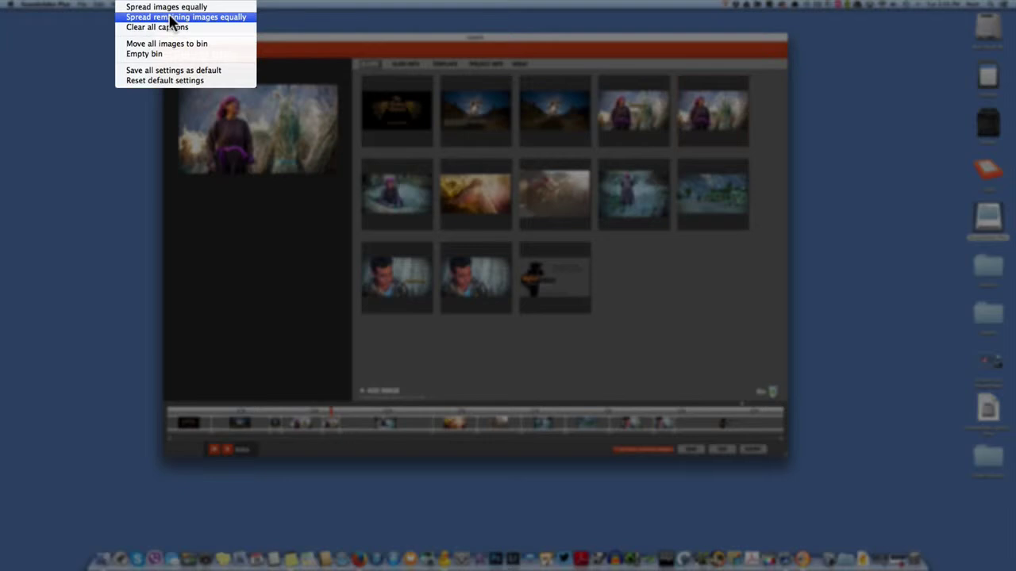
pyautogui.click(171, 18)
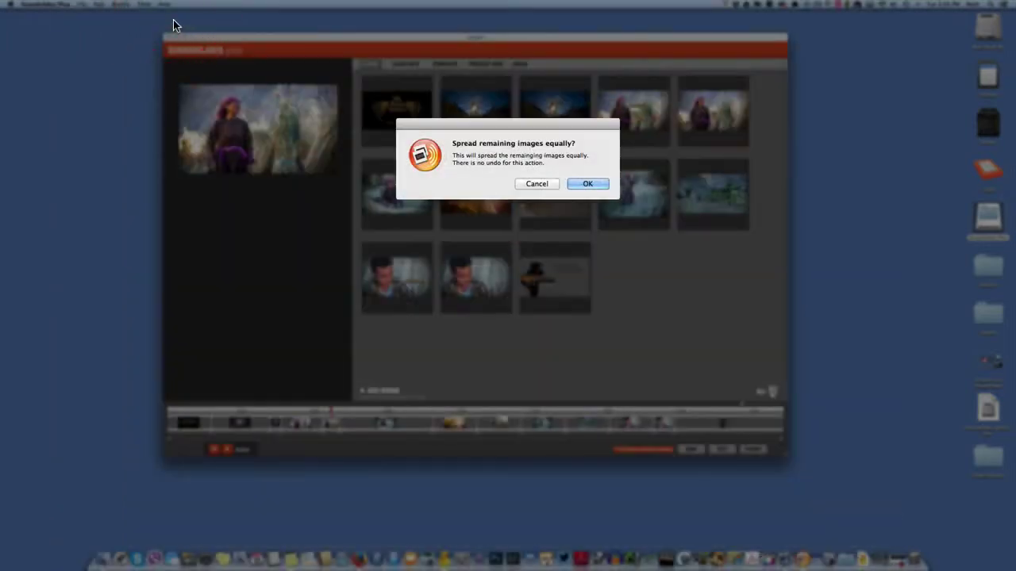
pyautogui.click(585, 184)
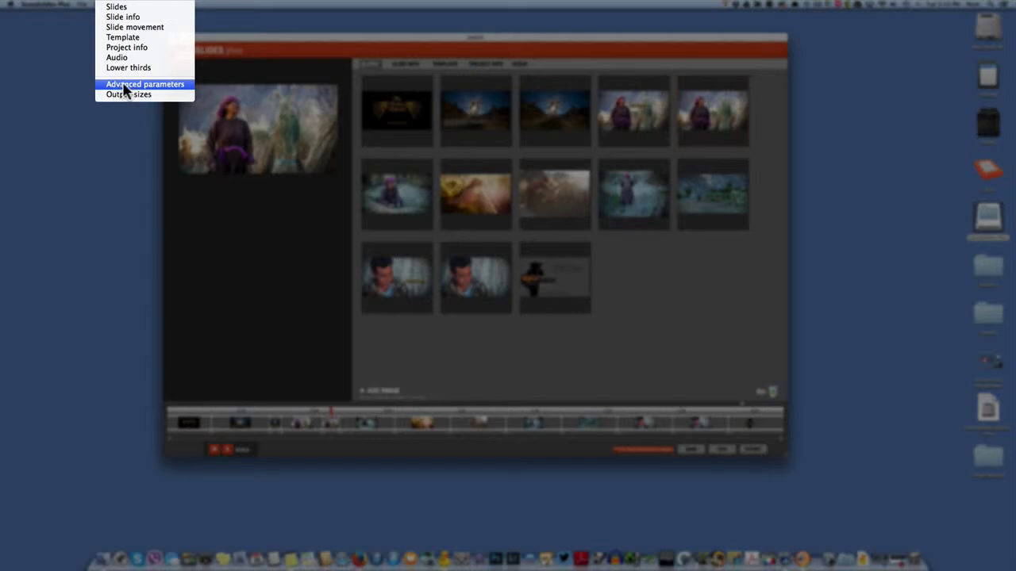
# - Show the Advanced parameters table with click_to_play, the blog link and shell_folder
pyautogui.click(124, 85)
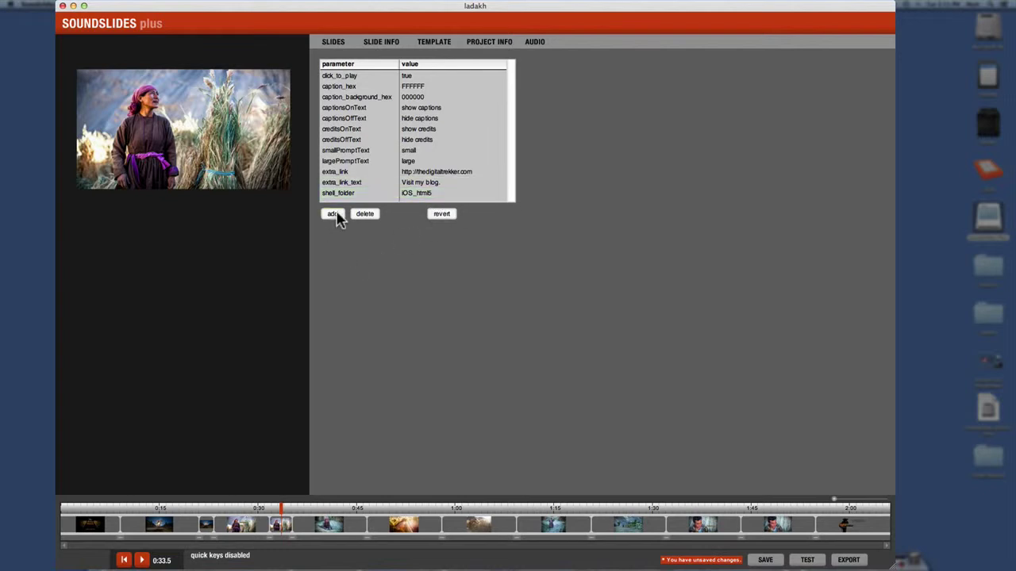
# - Save the ladakh slideshow and open its test build of index.html in Firefox
pyautogui.click(574, 341)
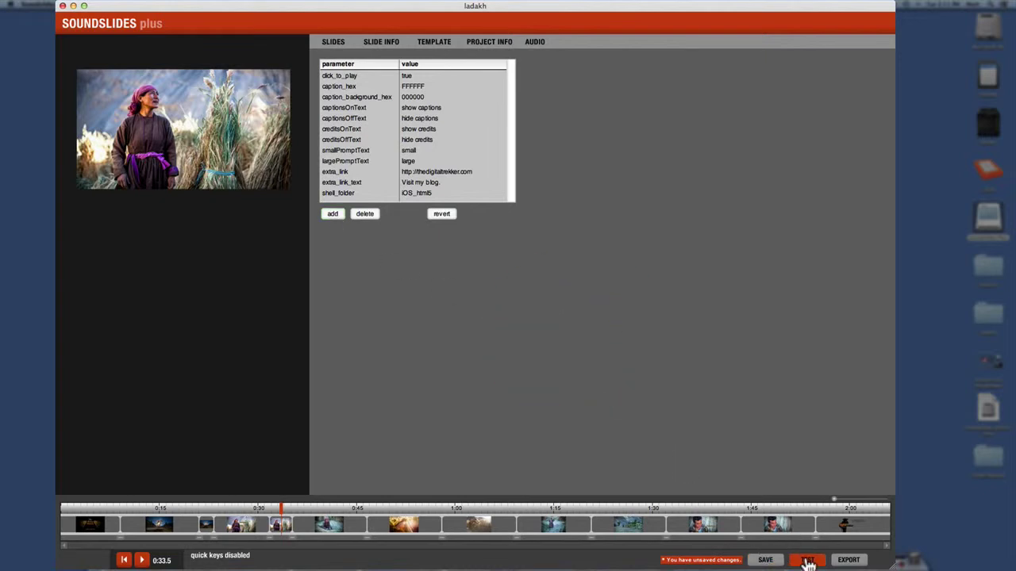
pyautogui.click(715, 462)
pyautogui.click(766, 560)
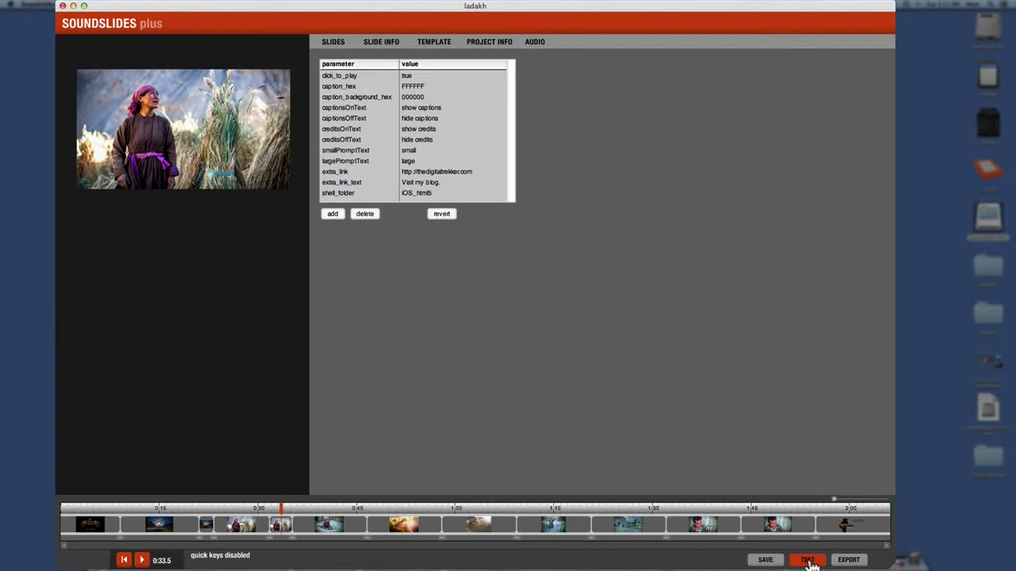
pyautogui.click(808, 561)
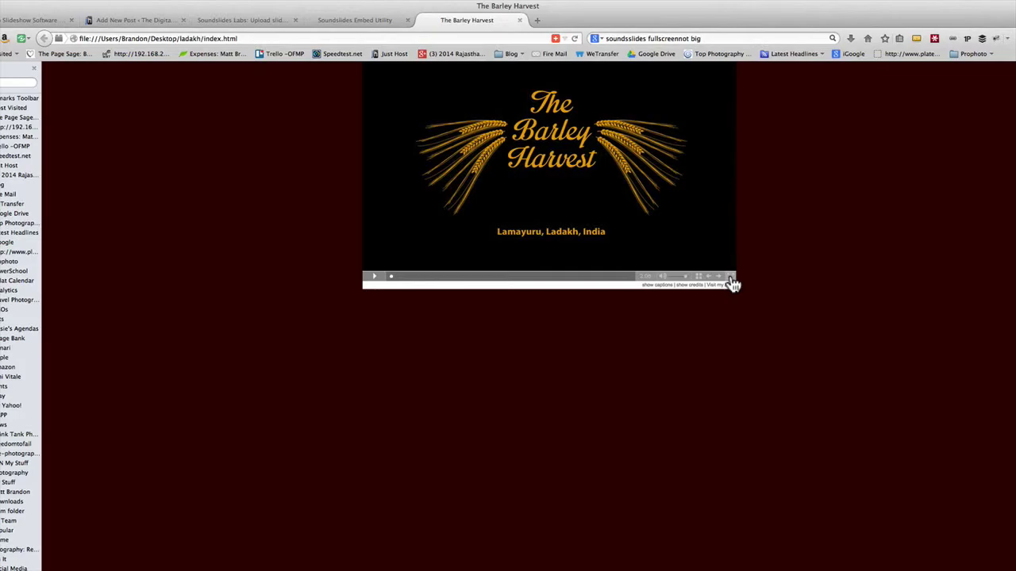
# - View The Barley Harvest test full screen, close its tab, and return to Soundslides Plus
pyautogui.click(732, 283)
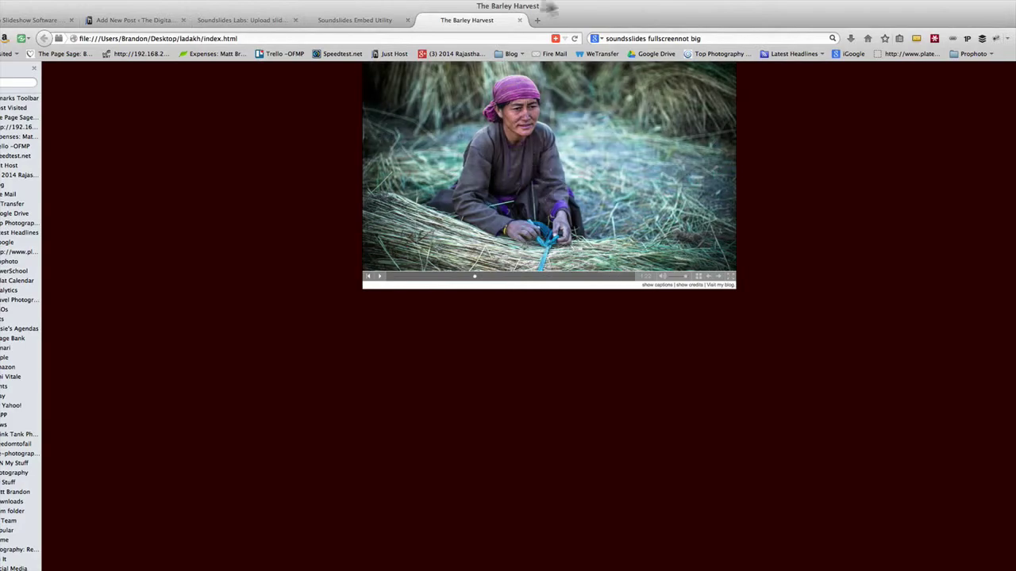
pyautogui.click(520, 20)
pyautogui.click(118, 10)
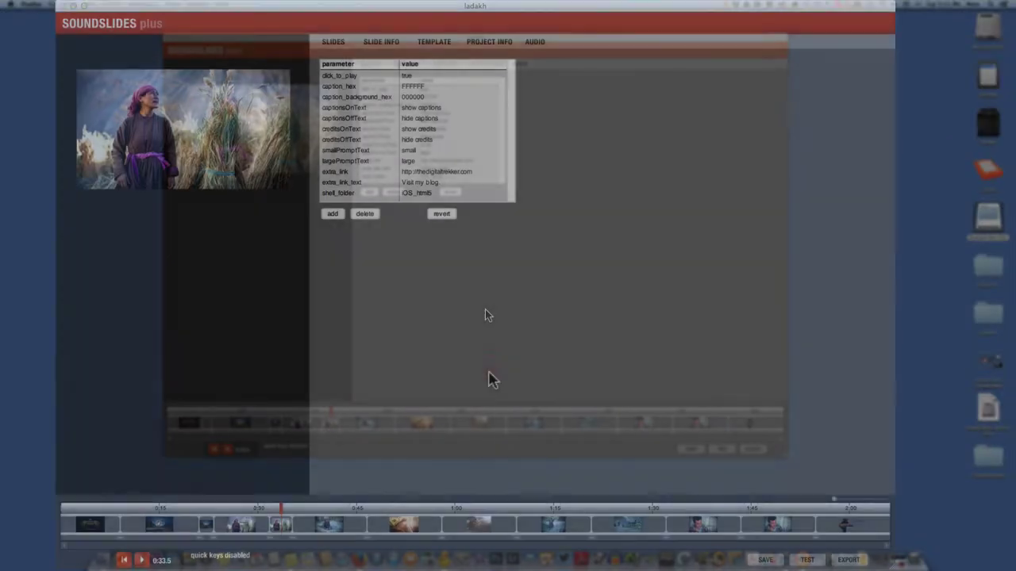
# - Go back to the advanced parameters table and add two new parameter rows
pyautogui.click(489, 376)
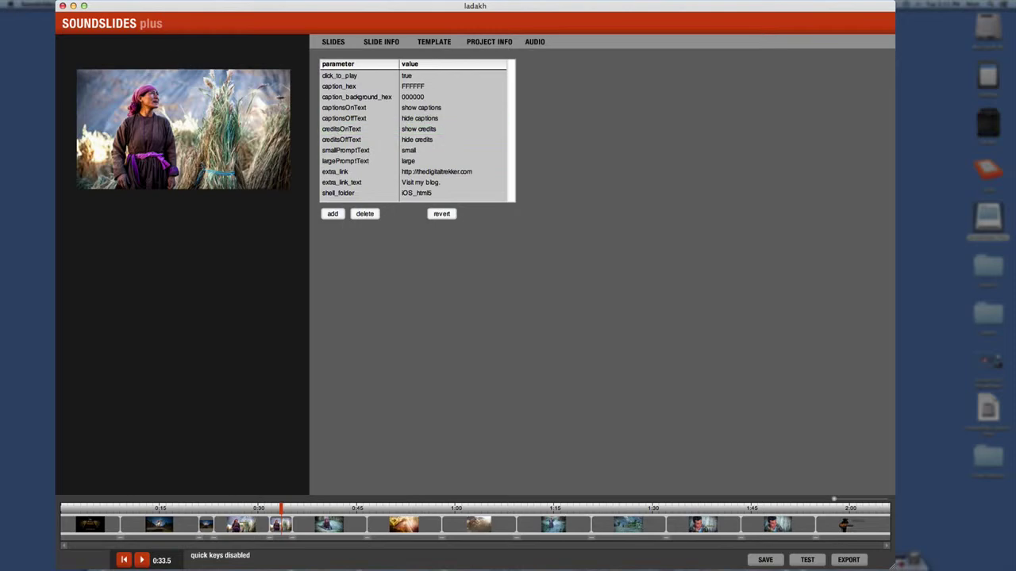
pyautogui.click(110, 4)
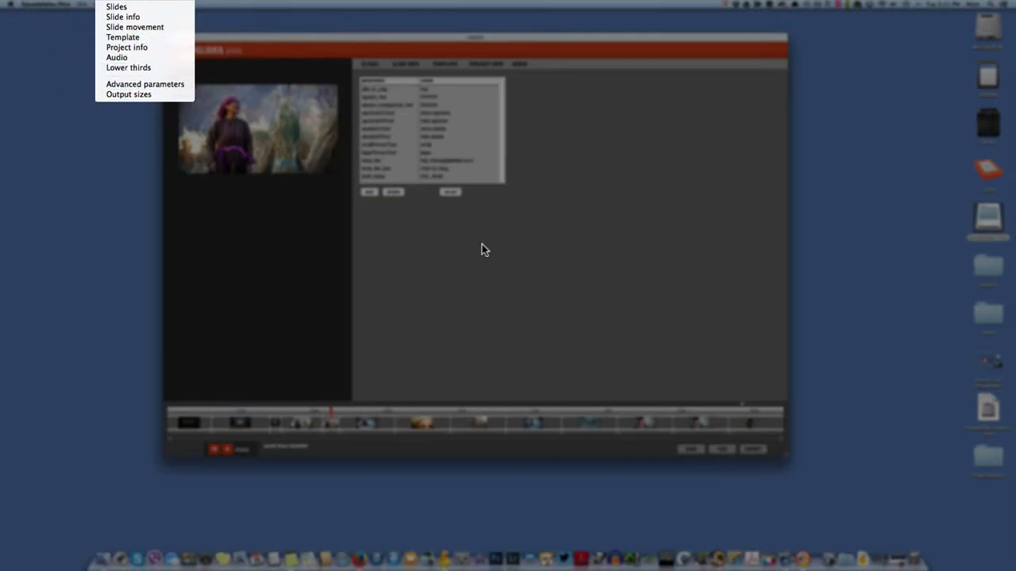
pyautogui.click(483, 251)
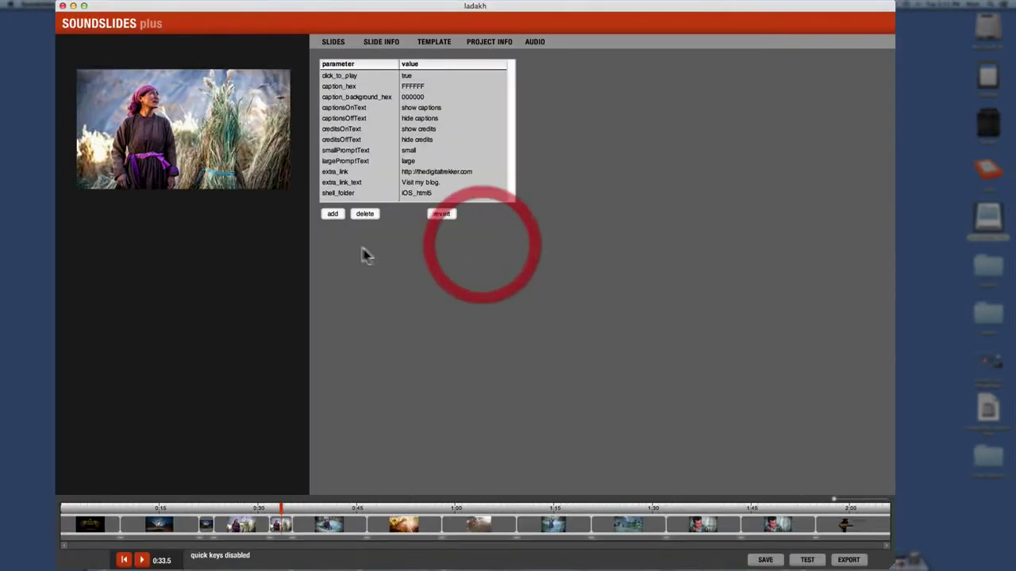
pyautogui.click(332, 214)
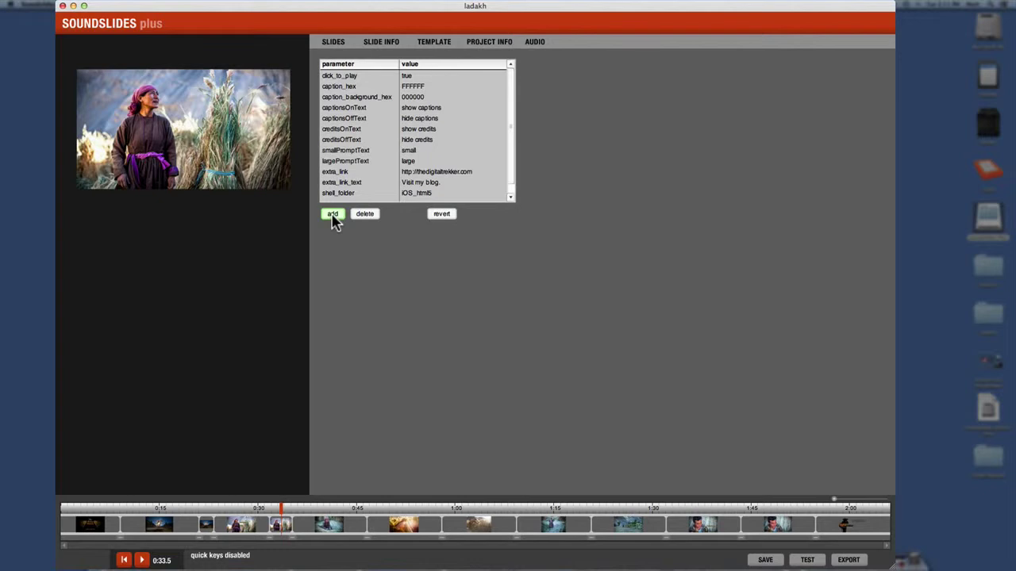
pyautogui.click(333, 216)
pyautogui.click(508, 195)
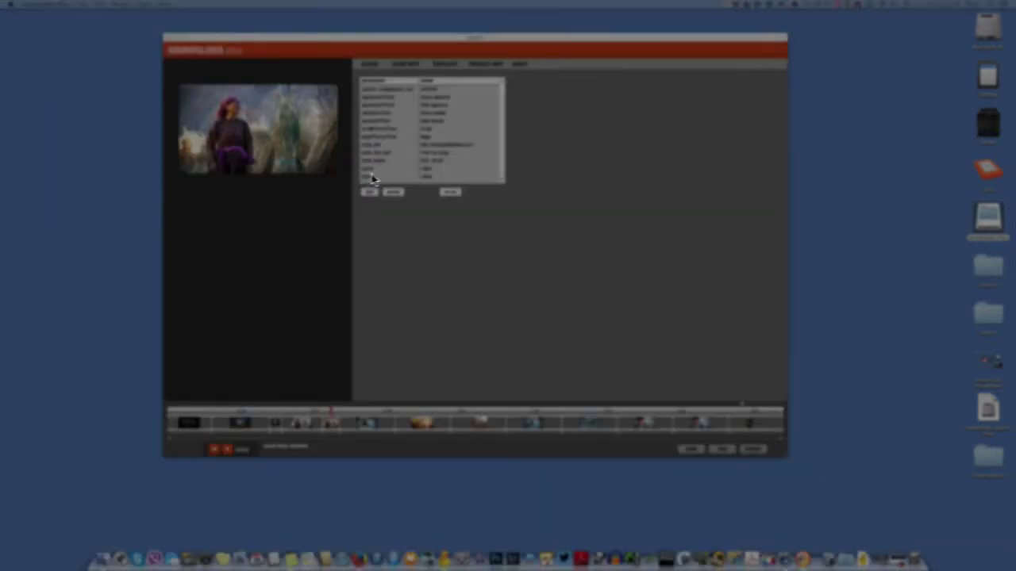
# - Add the parameter max_fullscreen_width with the value 1920
pyautogui.click(374, 174)
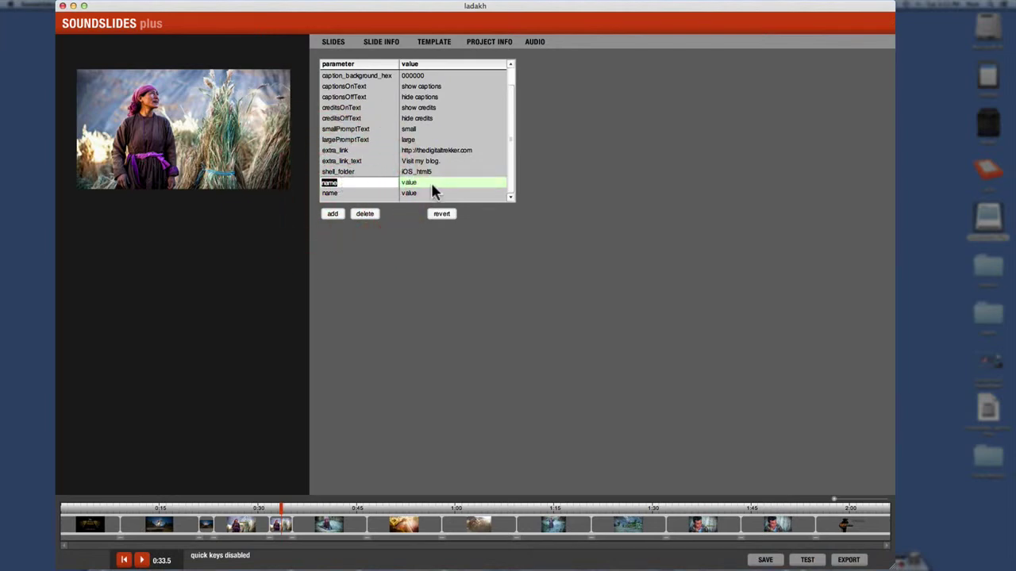
pyautogui.write('max_fullscreen_width')
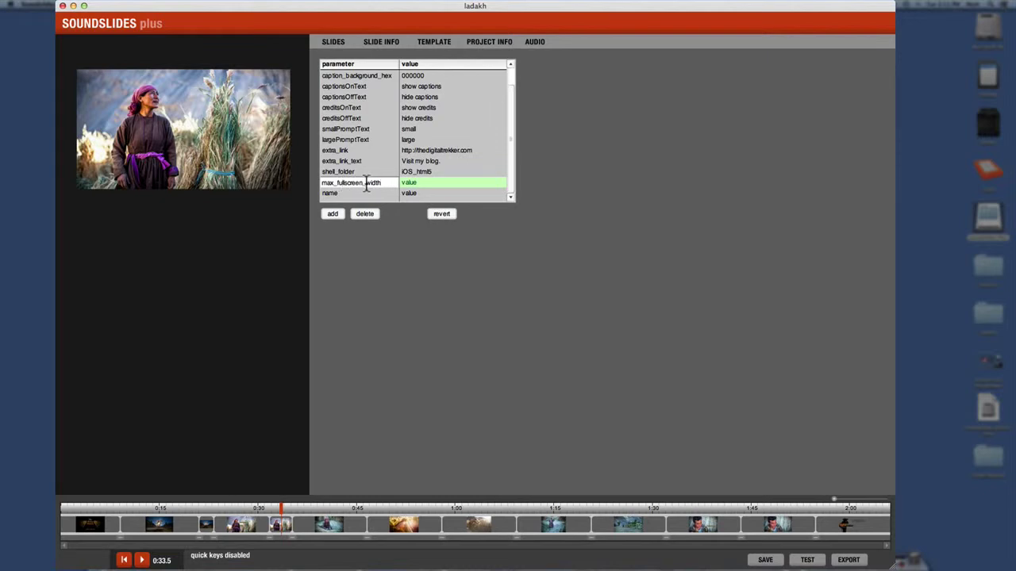
pyautogui.click(409, 183)
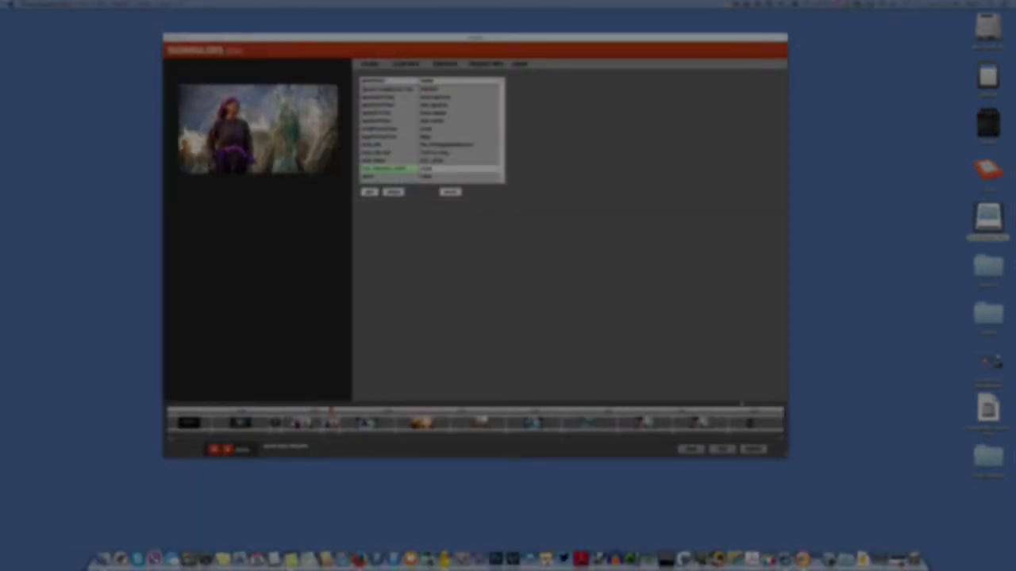
pyautogui.click(332, 214)
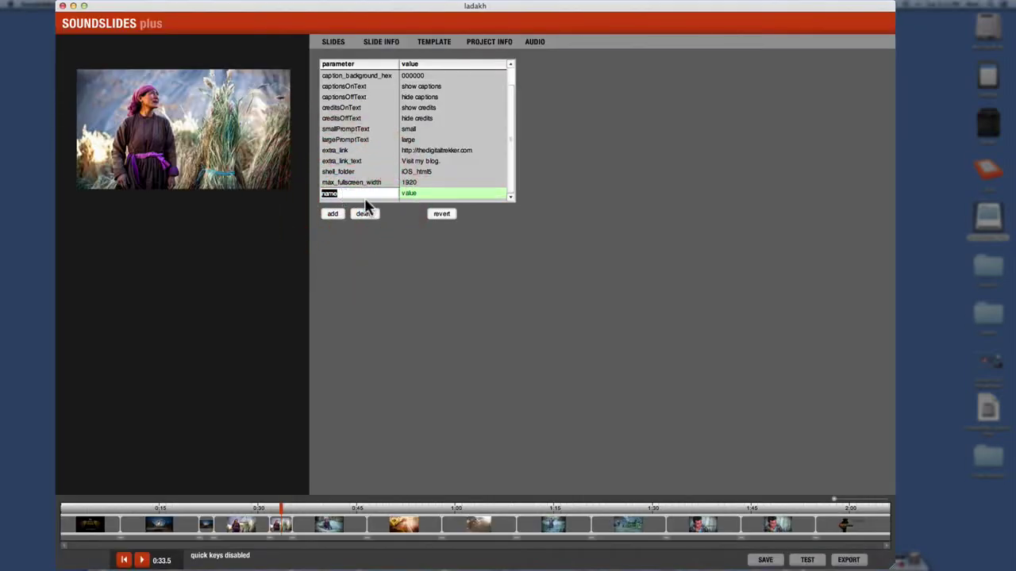
# - Add max_fullscreen_height with the value 1080 and save the slideshow
pyautogui.write('max_fullscreen_height')
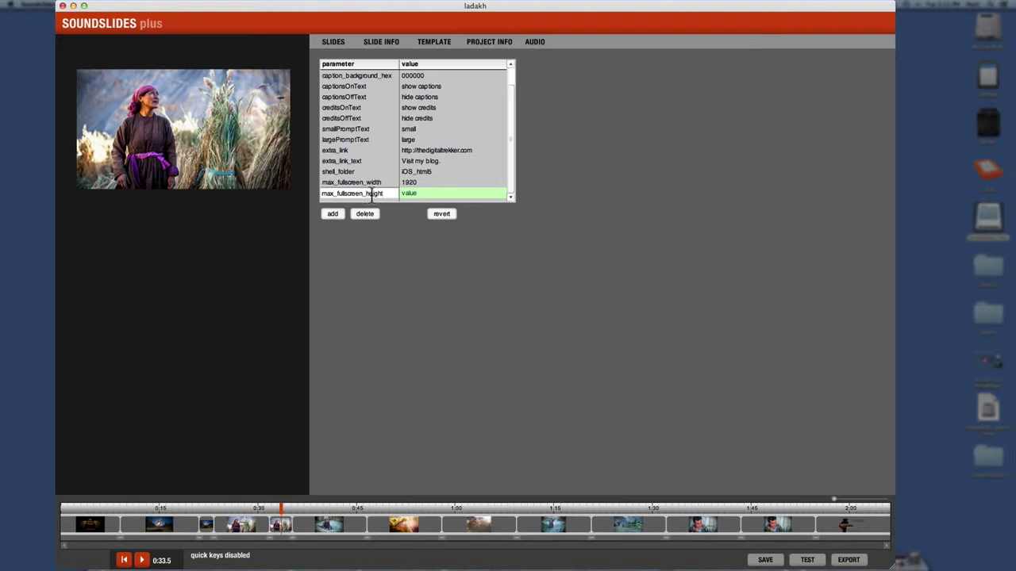
pyautogui.click(414, 195)
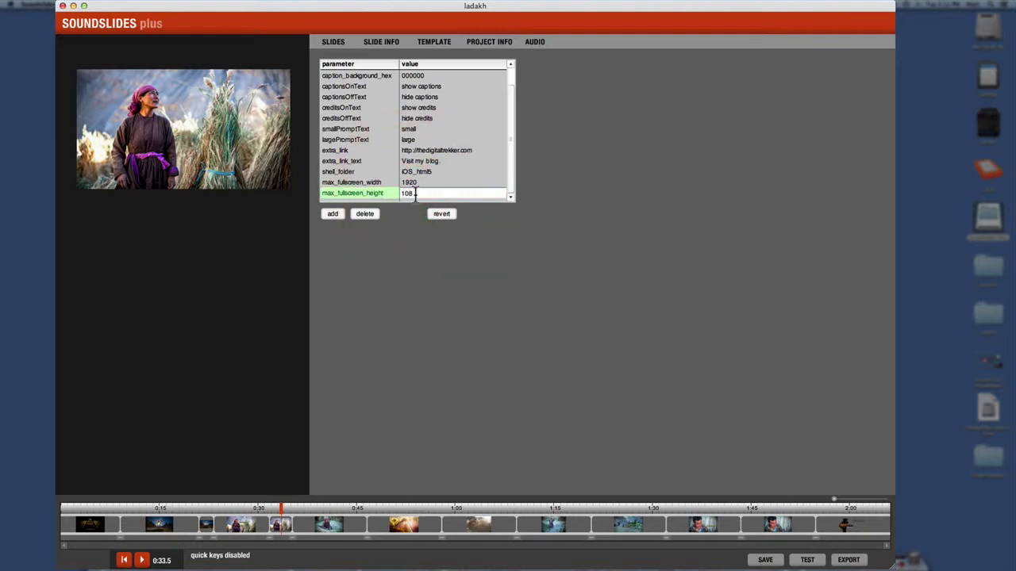
pyautogui.click(410, 245)
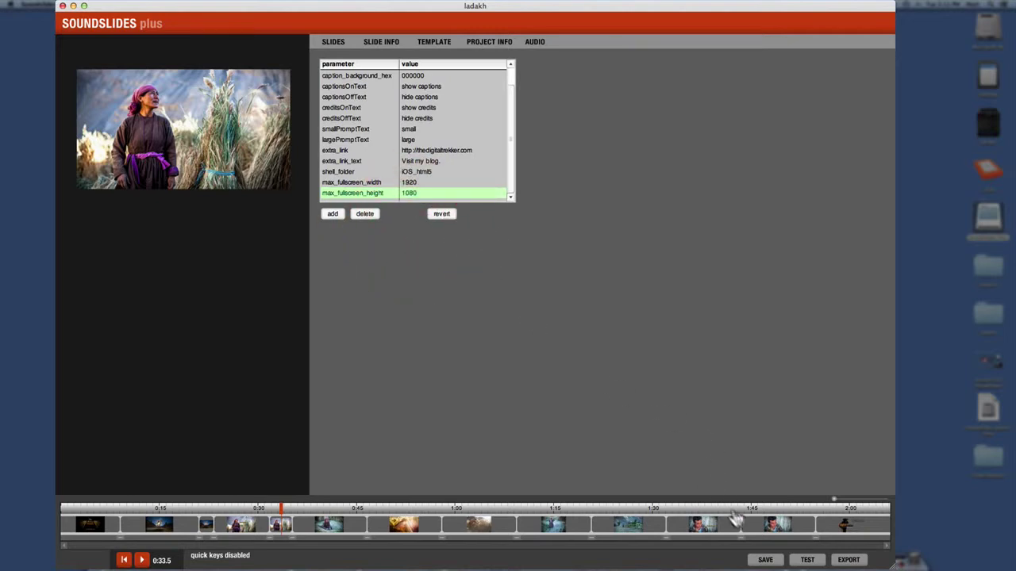
pyautogui.click(766, 560)
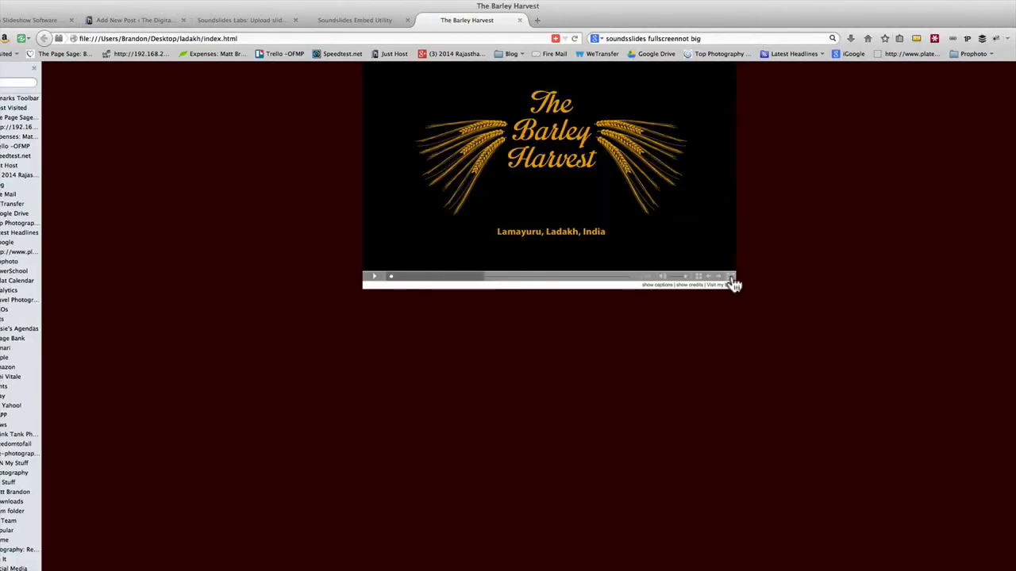
# - Play the retested Barley Harvest slideshow full screen in Firefox, then close its page
pyautogui.click(731, 276)
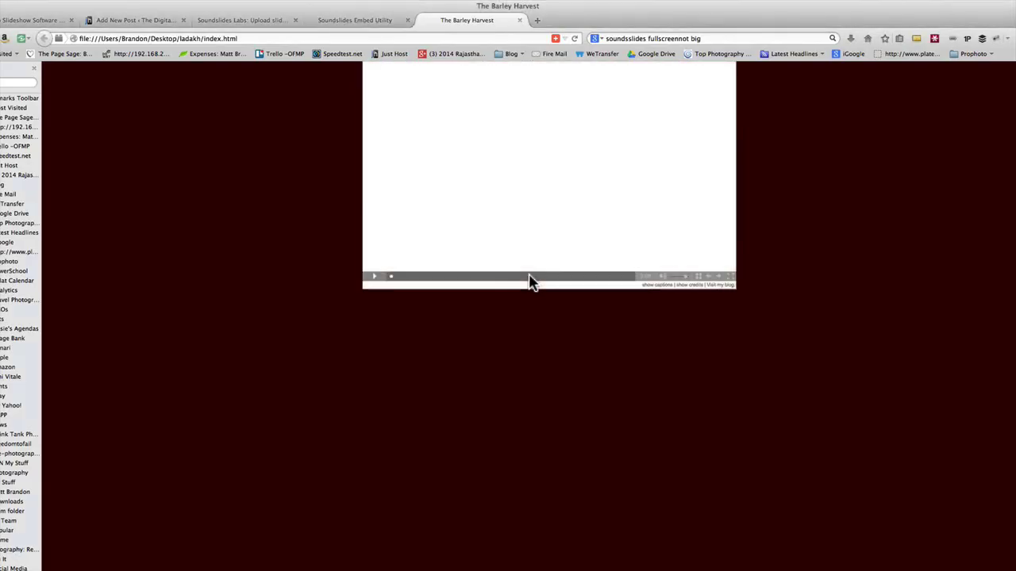
pyautogui.click(519, 20)
# - In Output sizes, apply Custom 700 × 394 with Full-screen enabled to reprocess the 13 slide images
pyautogui.click(382, 11)
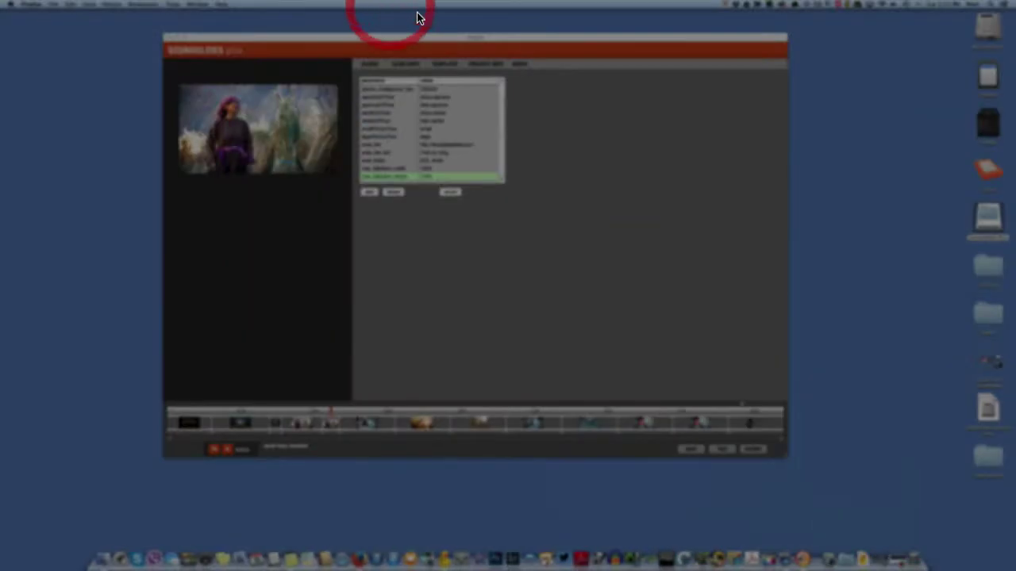
pyautogui.click(434, 232)
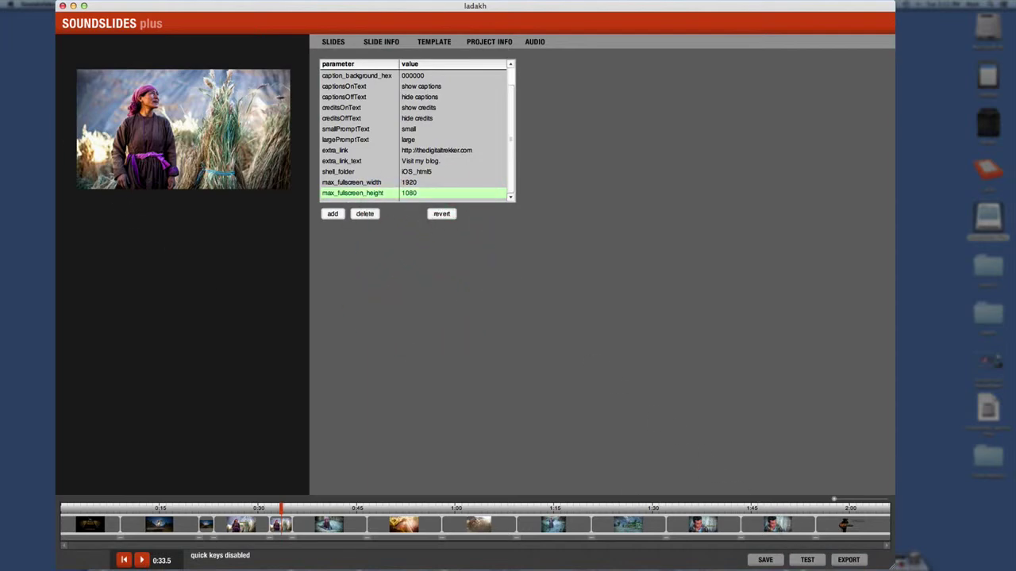
pyautogui.click(0, 0)
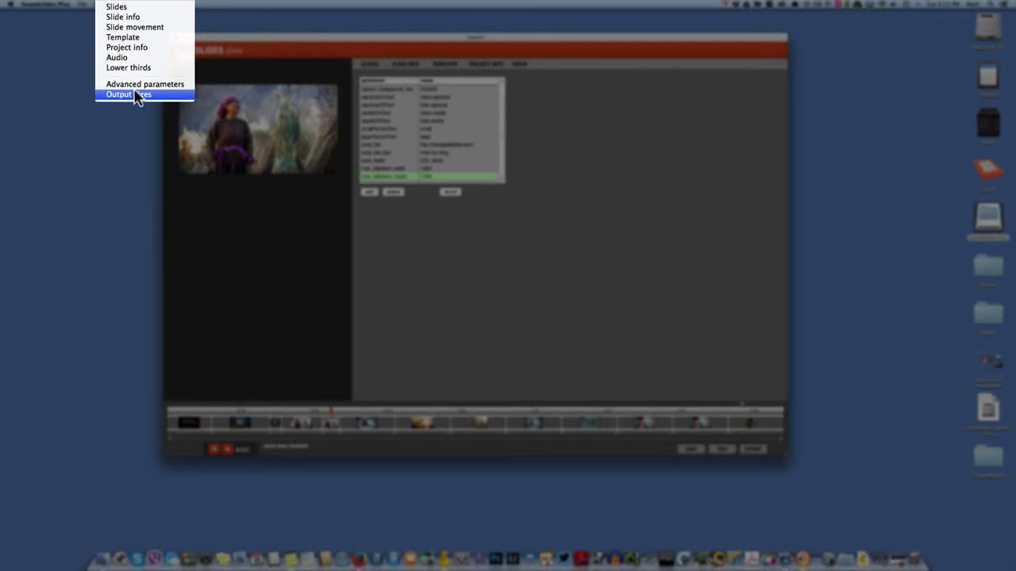
pyautogui.click(131, 95)
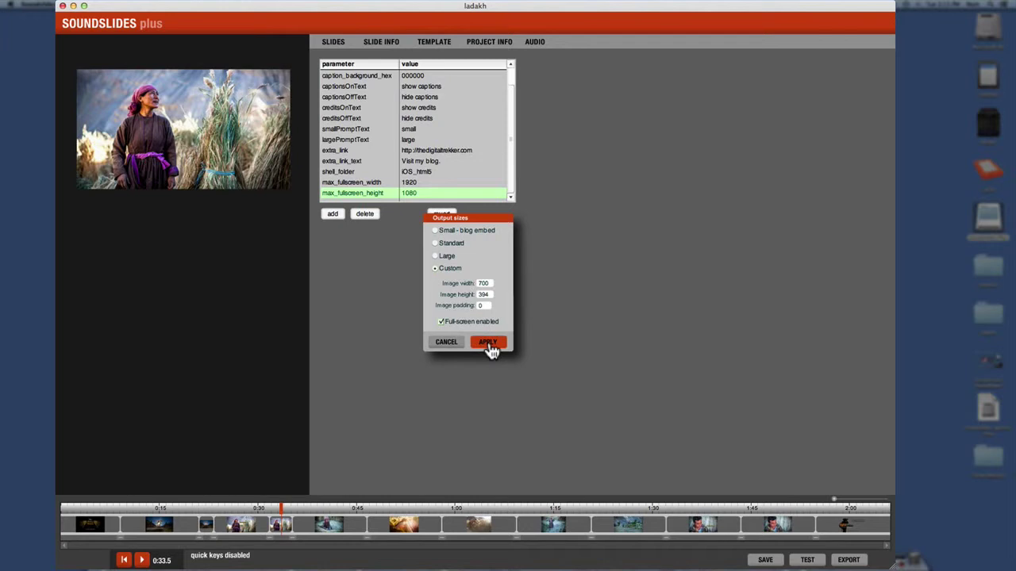
pyautogui.click(488, 344)
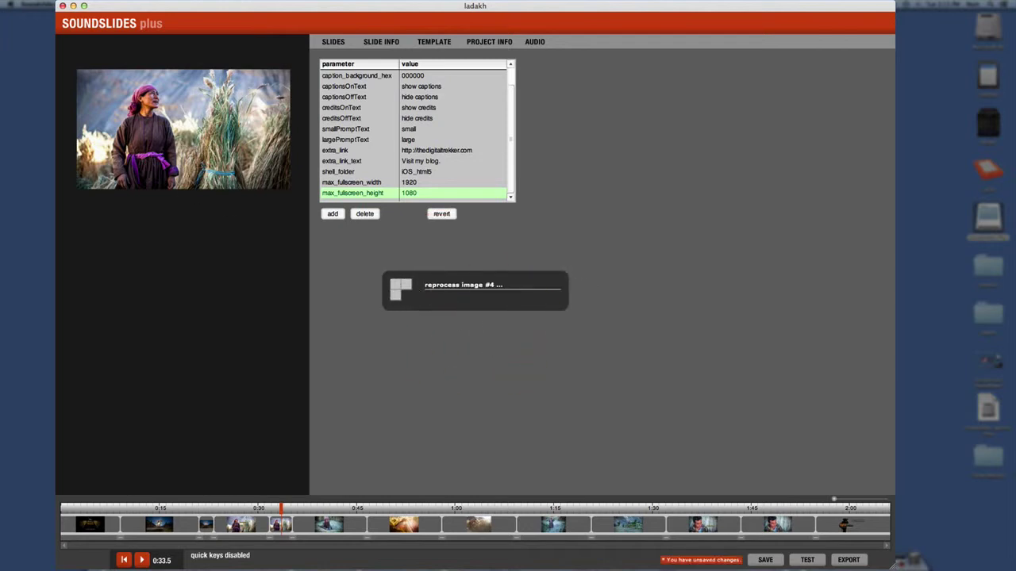
pyautogui.click(109, 4)
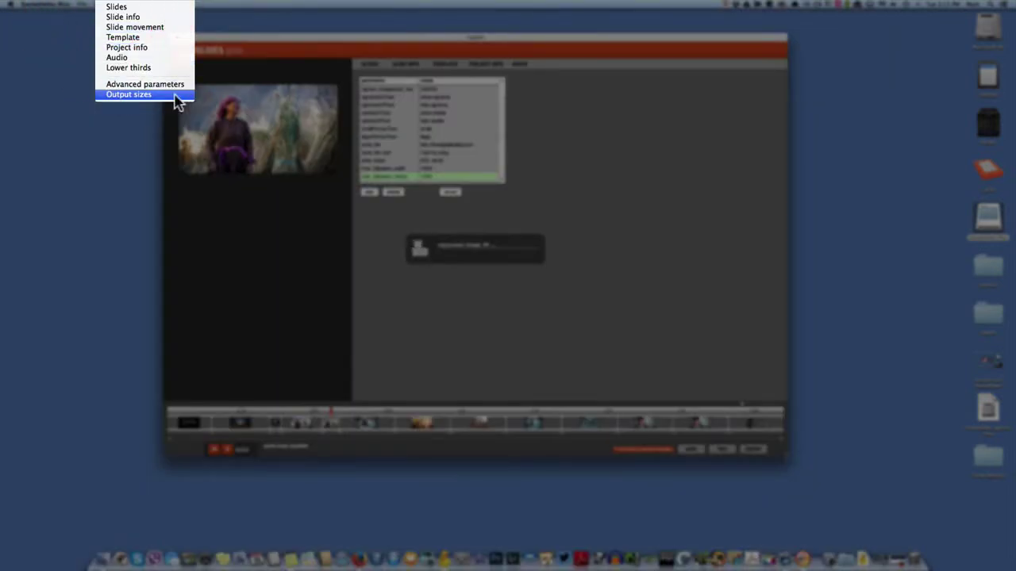
pyautogui.click(429, 287)
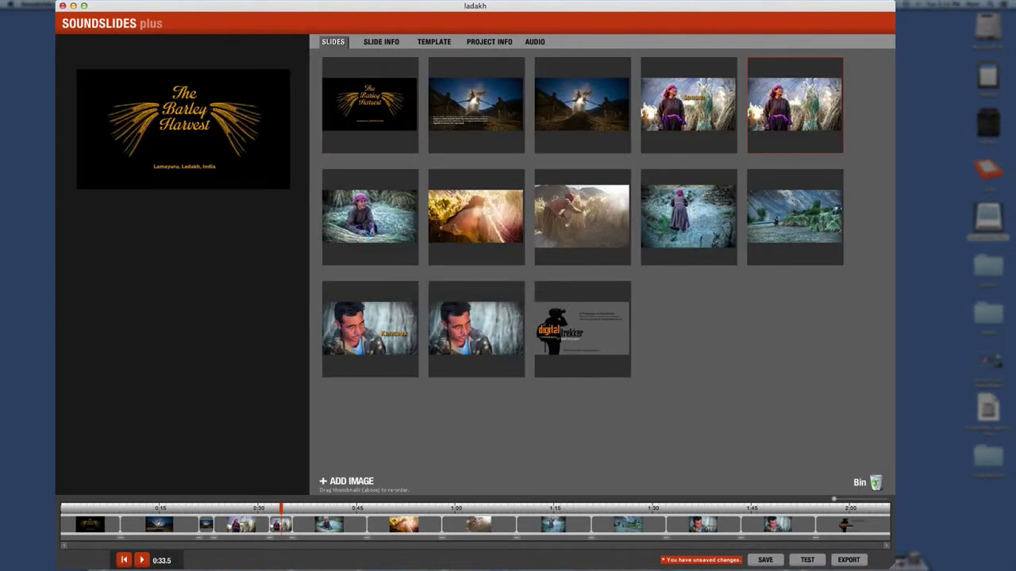
# - Open the test build in Firefox and jump to a slide from the 07-12 thumbnails
pyautogui.click(807, 560)
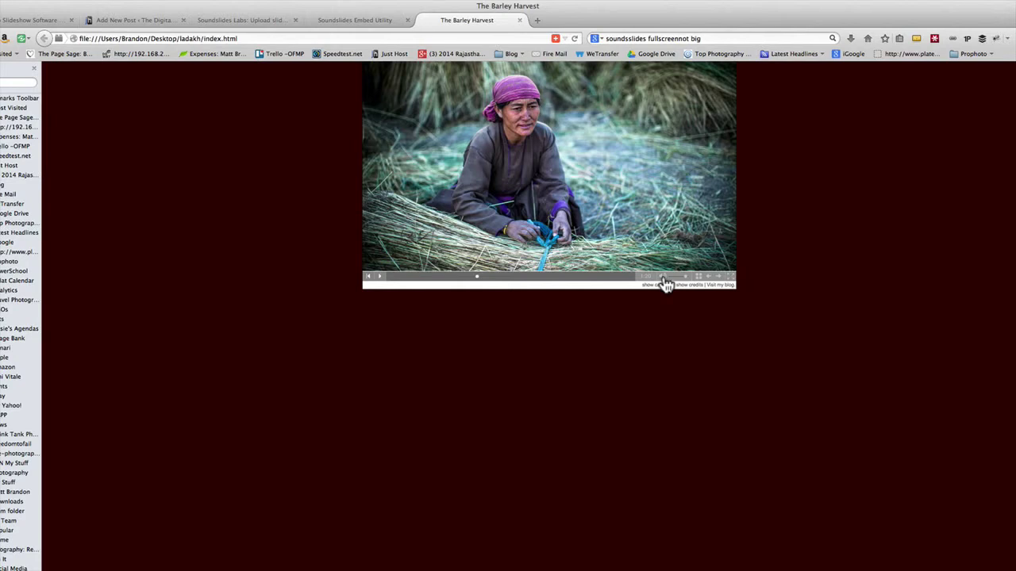
pyautogui.moveTo(663, 279)
pyautogui.click(698, 279)
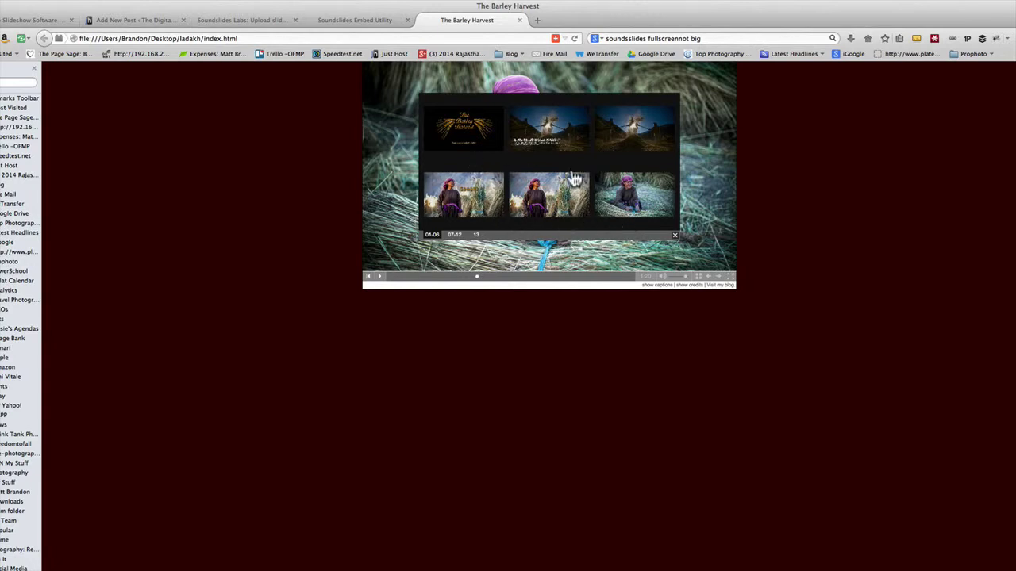
pyautogui.click(454, 235)
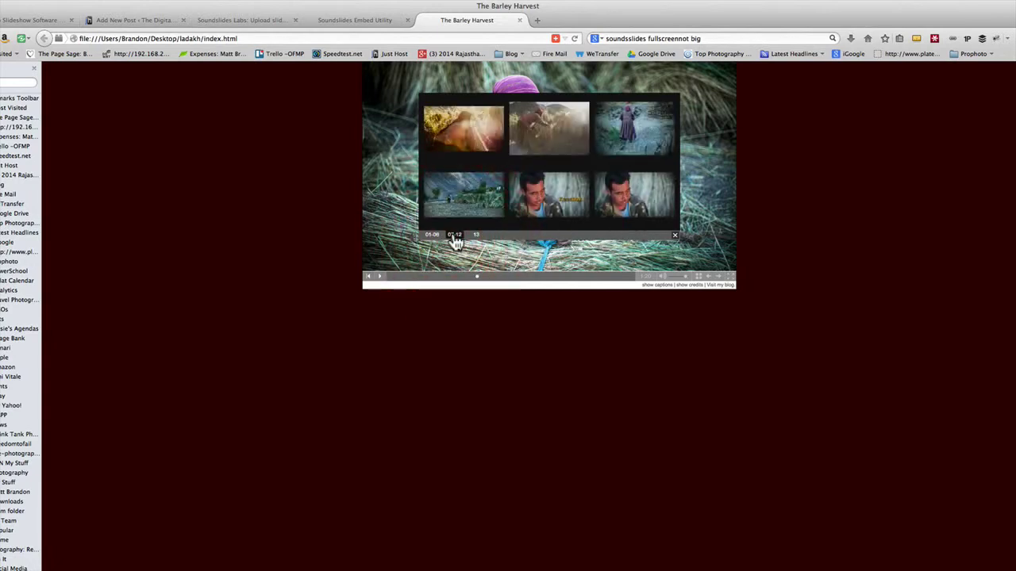
pyautogui.click(454, 200)
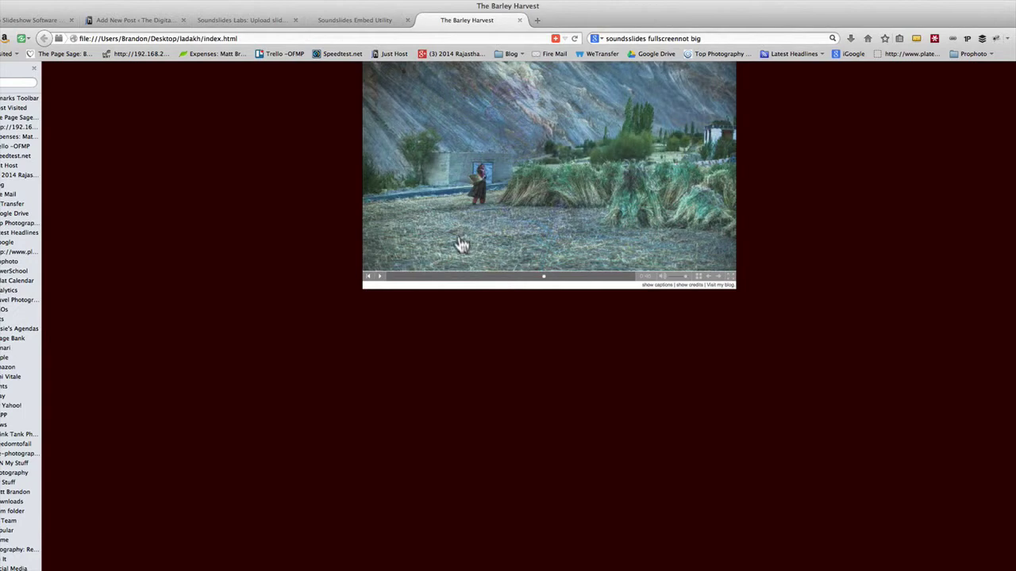
# - Jump to the portrait of the man, then back to the Sonam slide via the 01-06 thumbnails
pyautogui.click(698, 275)
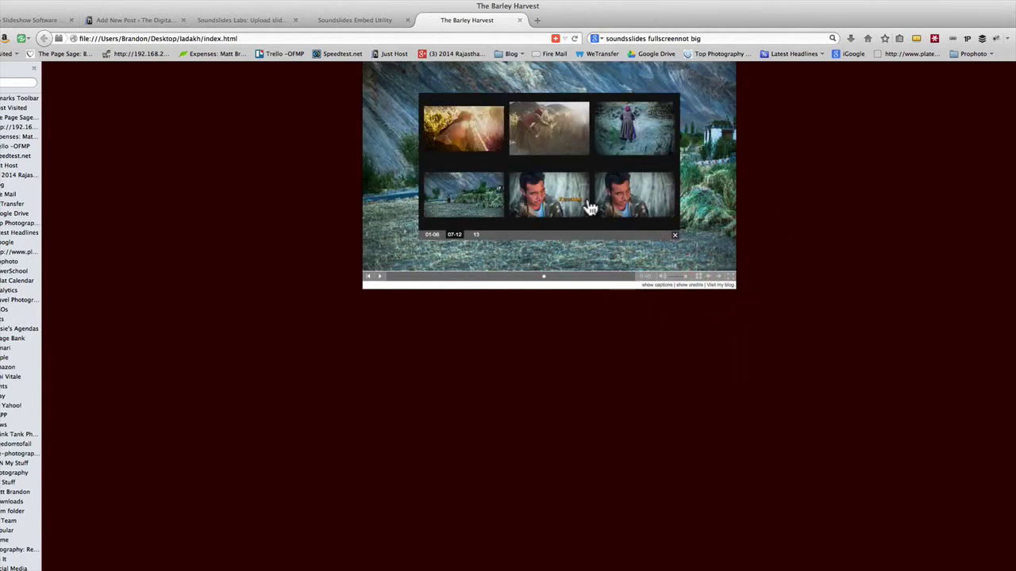
pyautogui.click(589, 205)
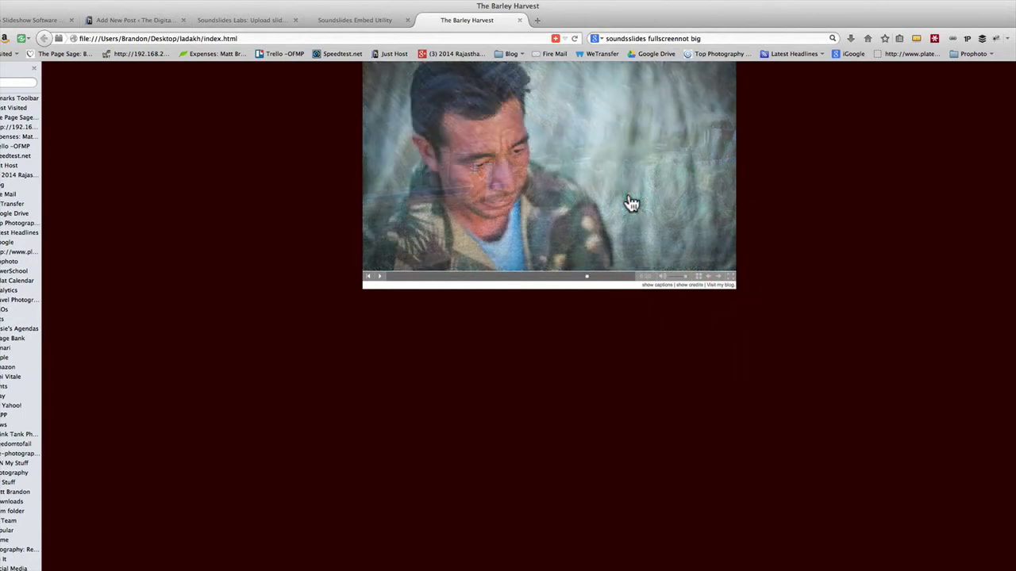
pyautogui.click(688, 279)
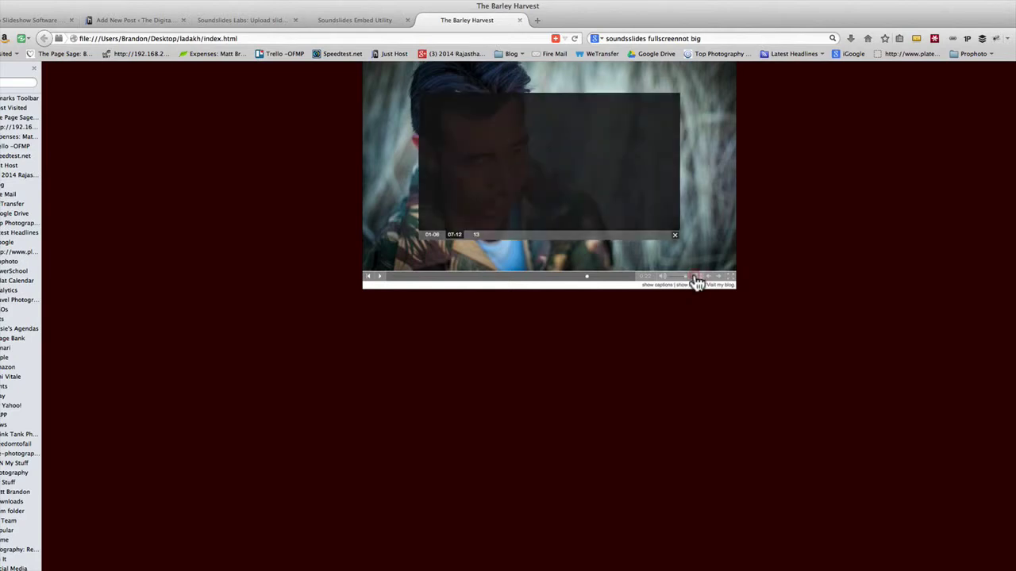
pyautogui.click(432, 236)
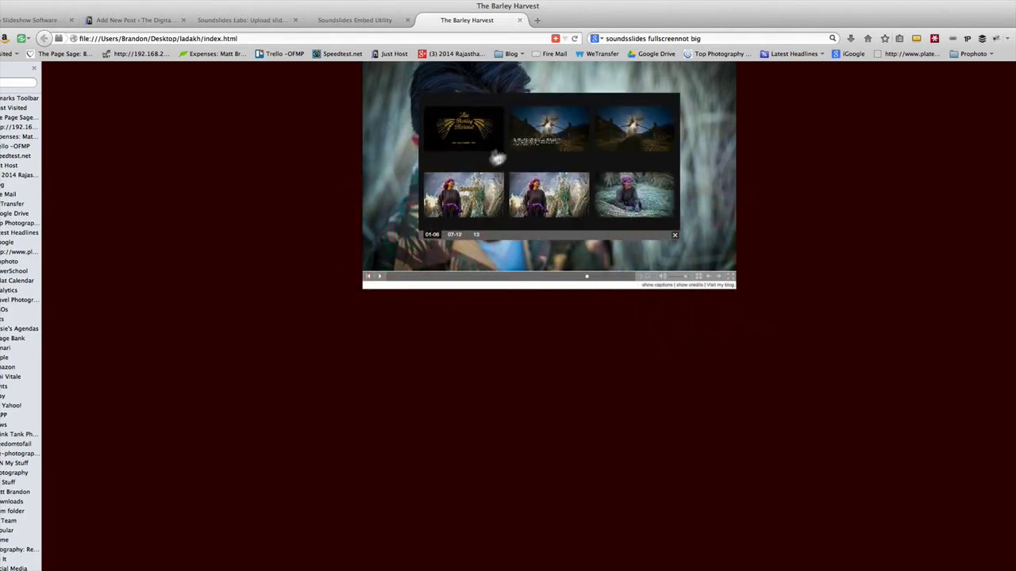
pyautogui.click(447, 210)
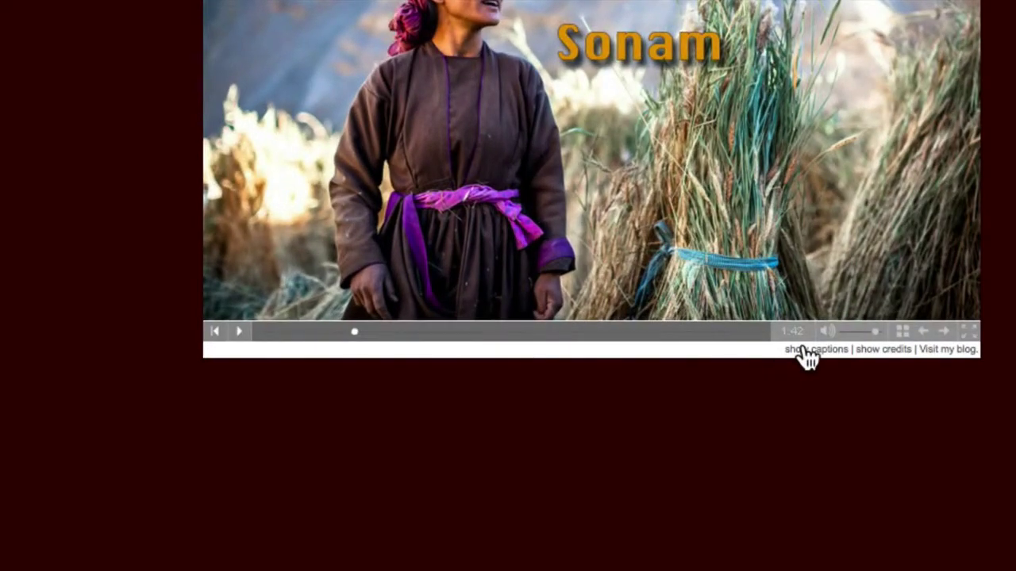
# - Show the captions, then the photo and music credits, over the Sonam slide in Firefox
pyautogui.click(805, 351)
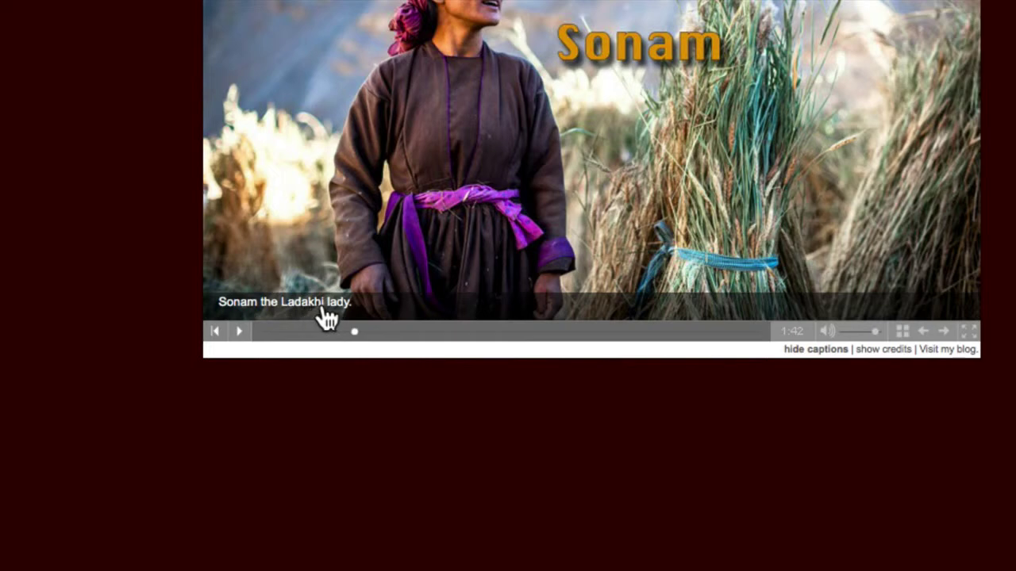
pyautogui.click(881, 356)
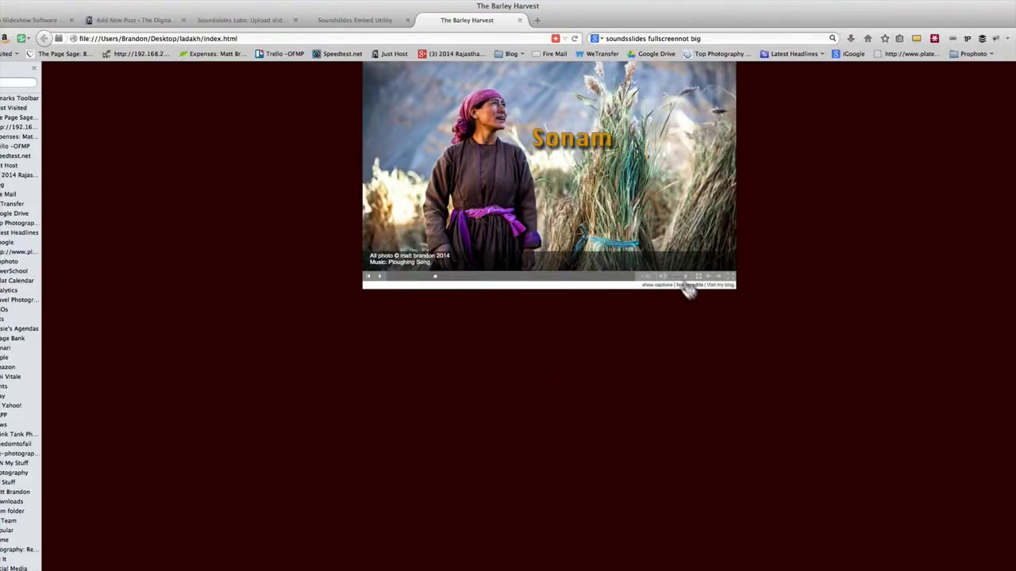
pyautogui.click(369, 4)
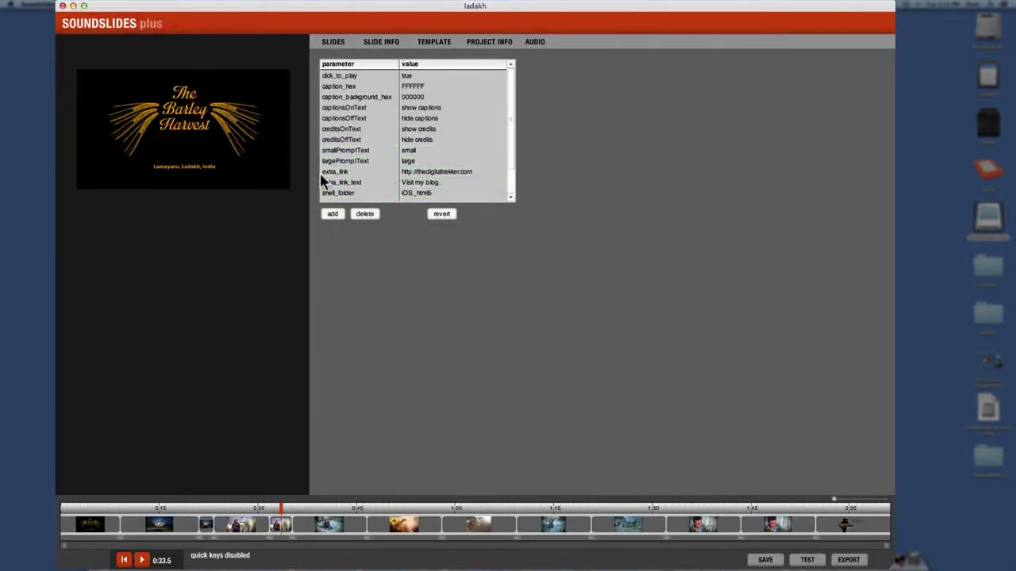
# - Select the extra_link parameter, then return to the ladakh project's 13-slide thumbnail grid
pyautogui.click(322, 174)
pyautogui.click(332, 41)
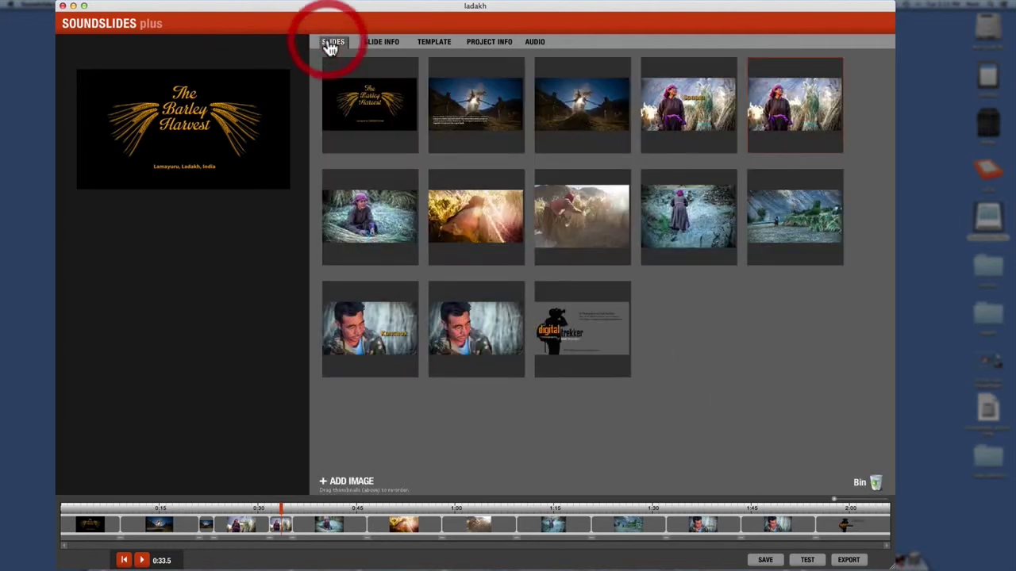
# - Export the slideshow for the web and view the ladakh folder holding publish_to_web
pyautogui.click(849, 561)
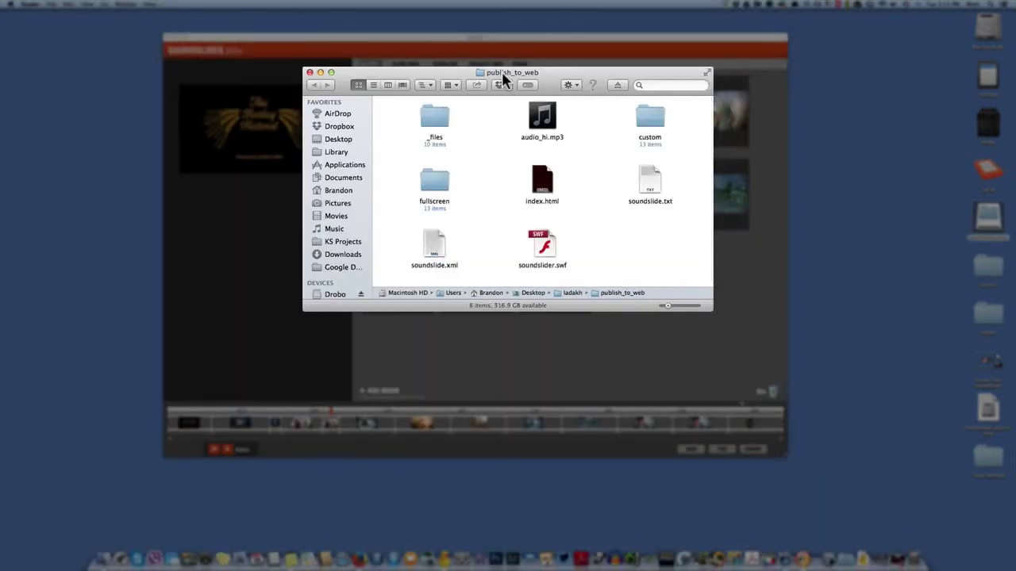
pyautogui.keyDown('super'); pyautogui.click(505, 73); pyautogui.keyUp('super')
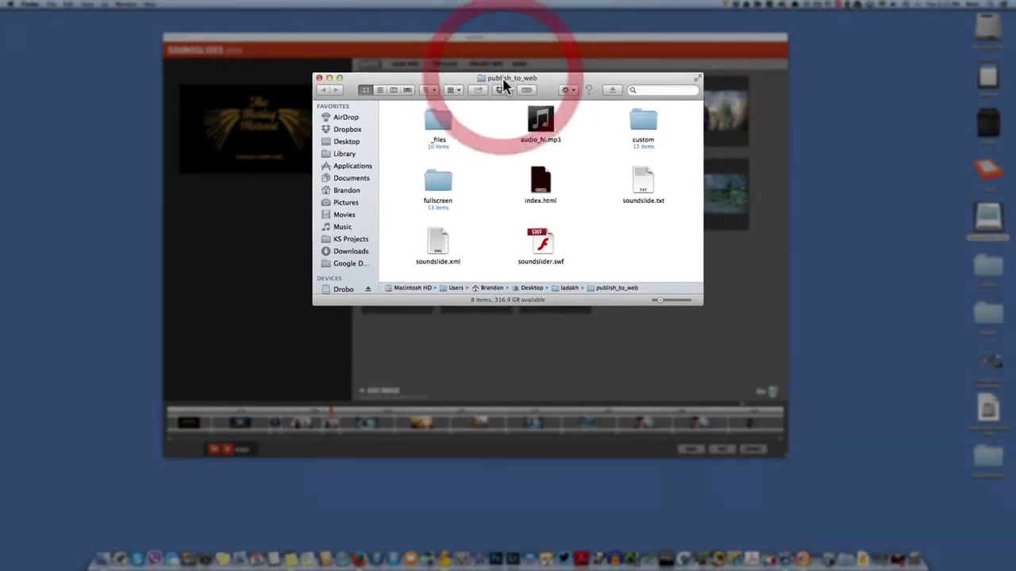
pyautogui.click(506, 106)
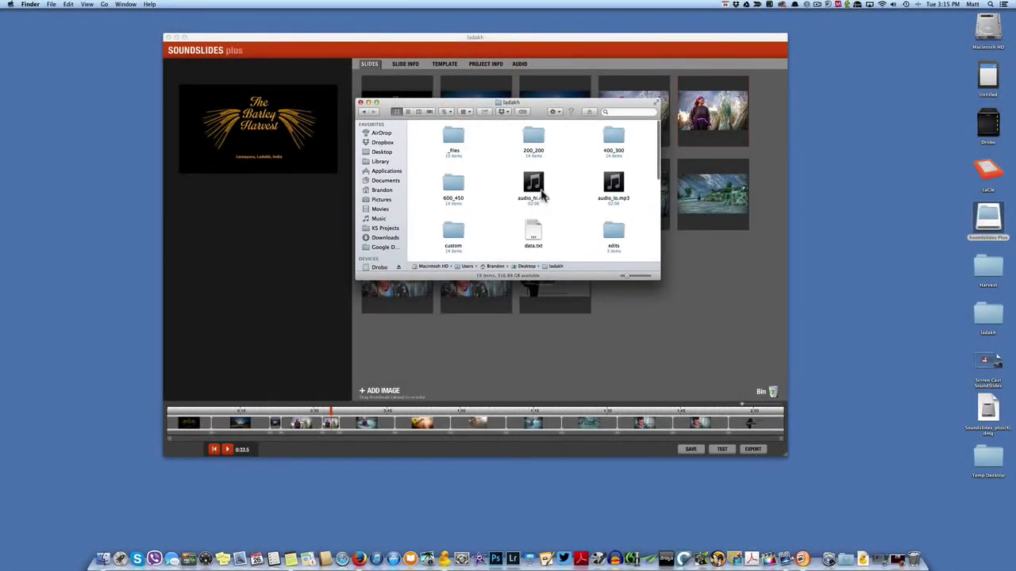
pyautogui.scroll(-3, 464, 214)
# - Rename the 8-item publish_to_web folder in the ladakh project to 'barley_harvest'
pyautogui.click(533, 217)
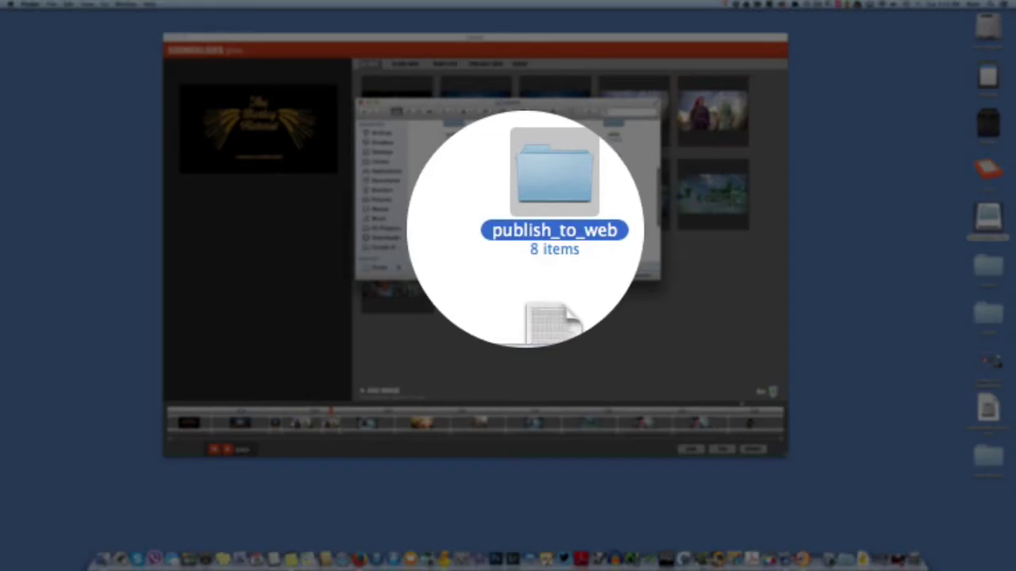
pyautogui.press('Return')
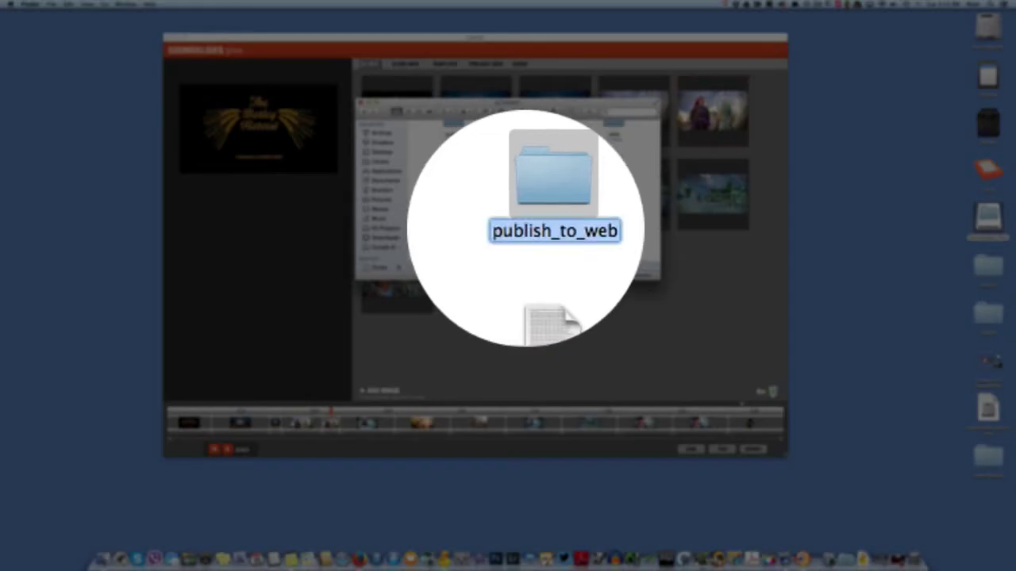
pyautogui.write('Ba')
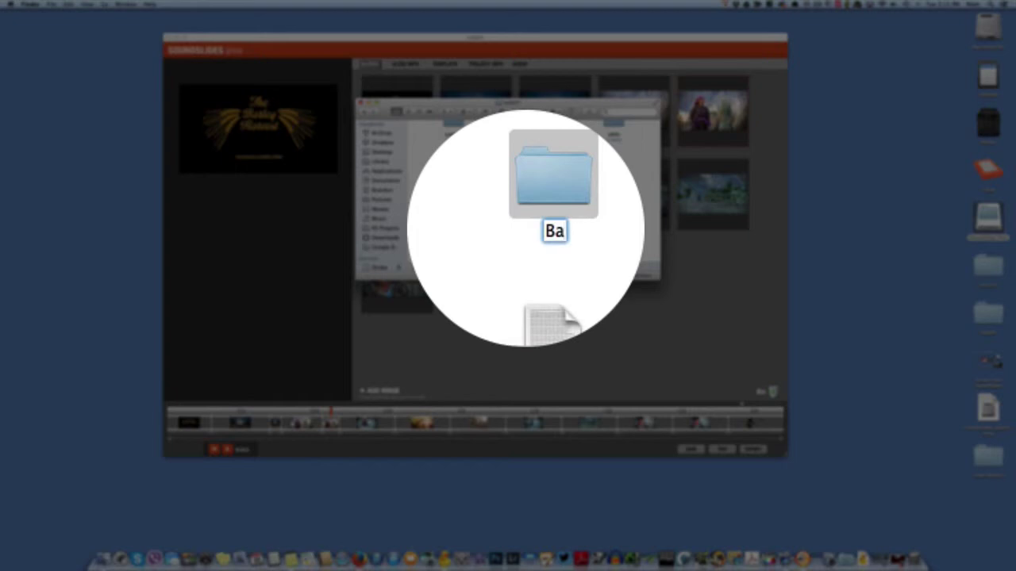
pyautogui.press('BackSpace')
pyautogui.press('BackSpace')
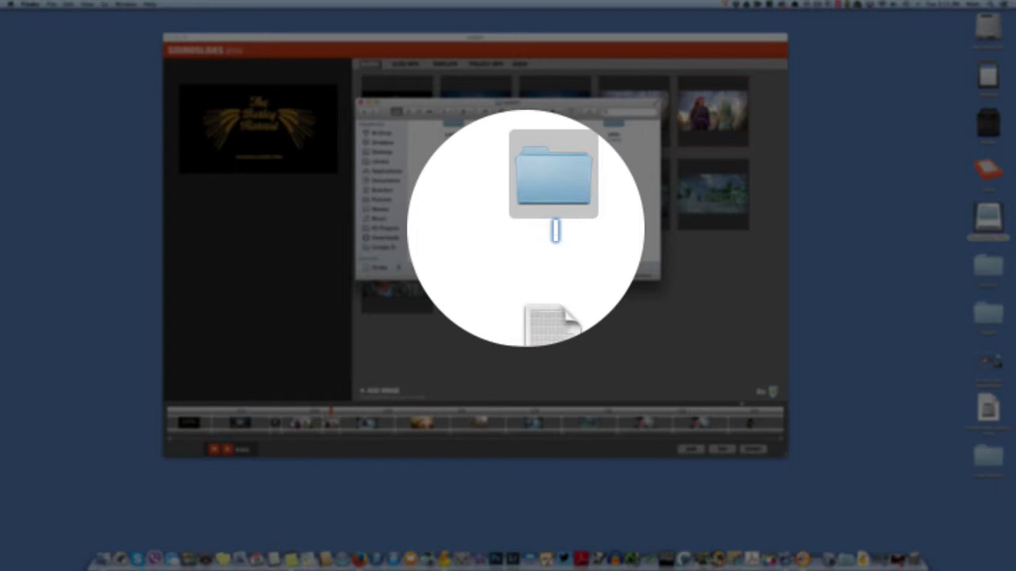
pyautogui.write('barley')
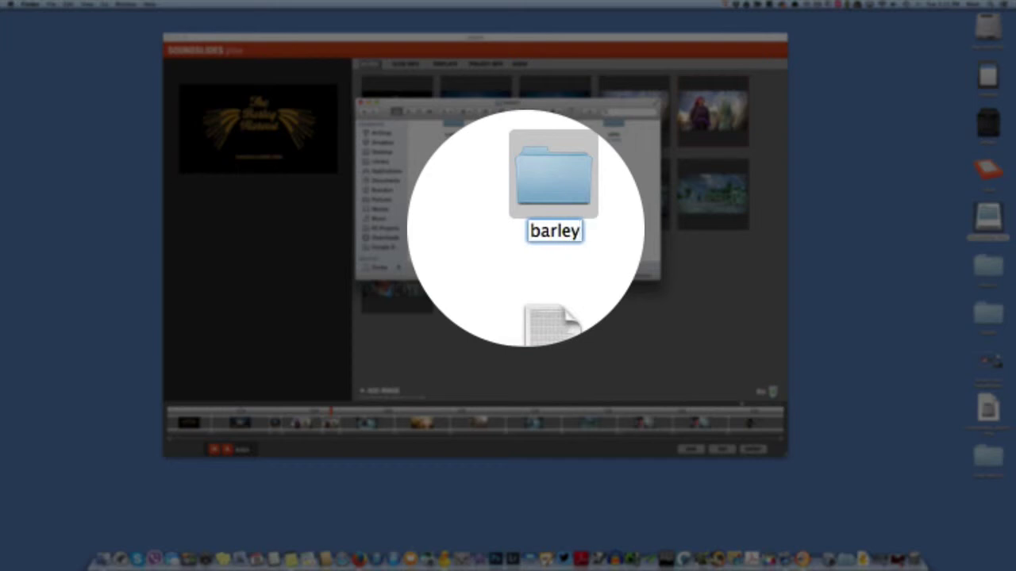
pyautogui.write('_harvest')
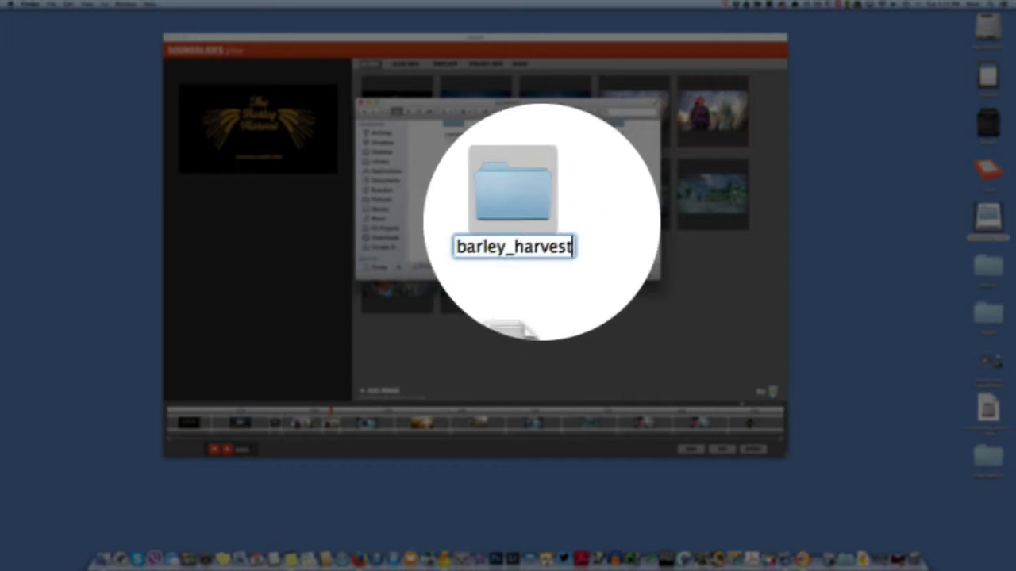
pyautogui.press('Return')
pyautogui.scroll(2, 565, 193)
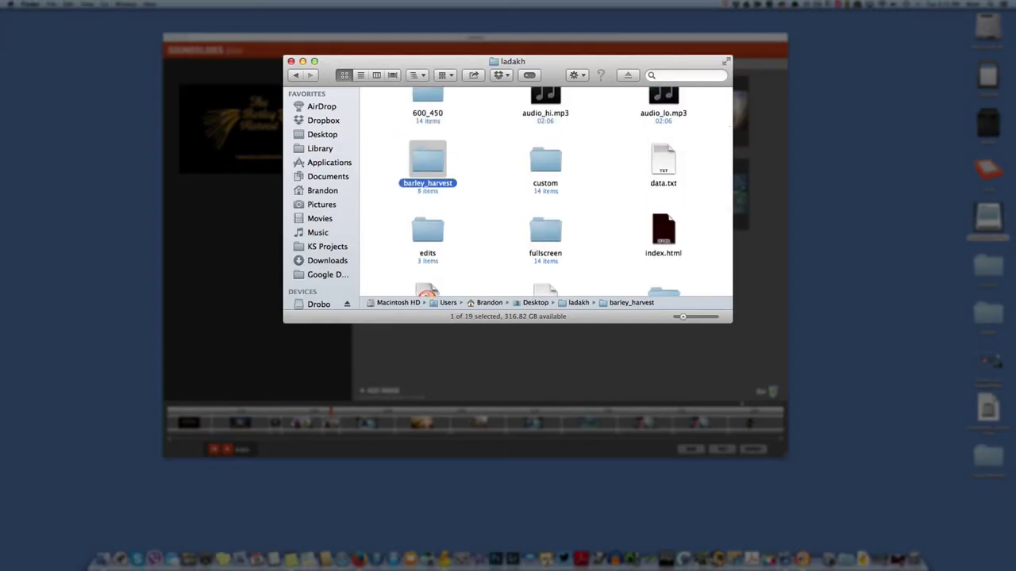